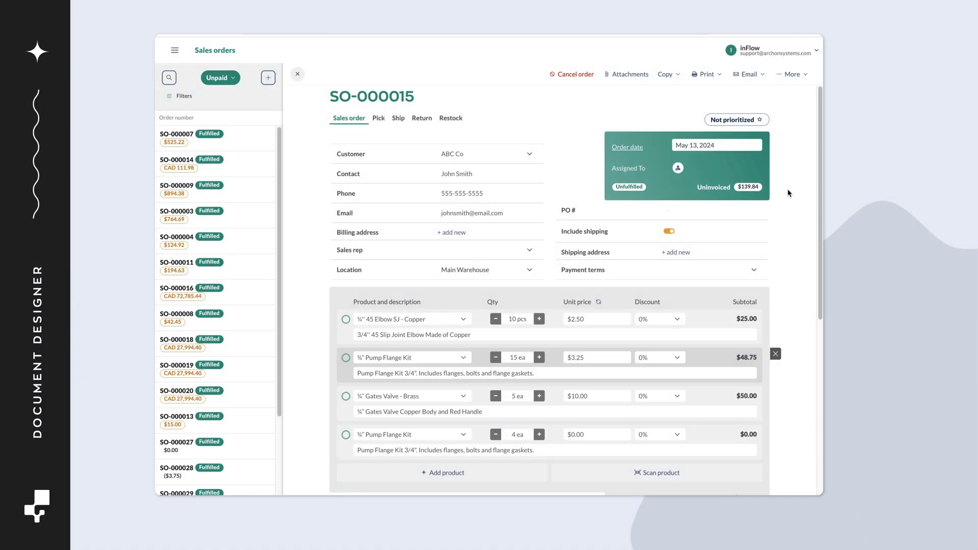
Preview sales order SO-000015 in the Email > Sales order send dialog
click(755, 79)
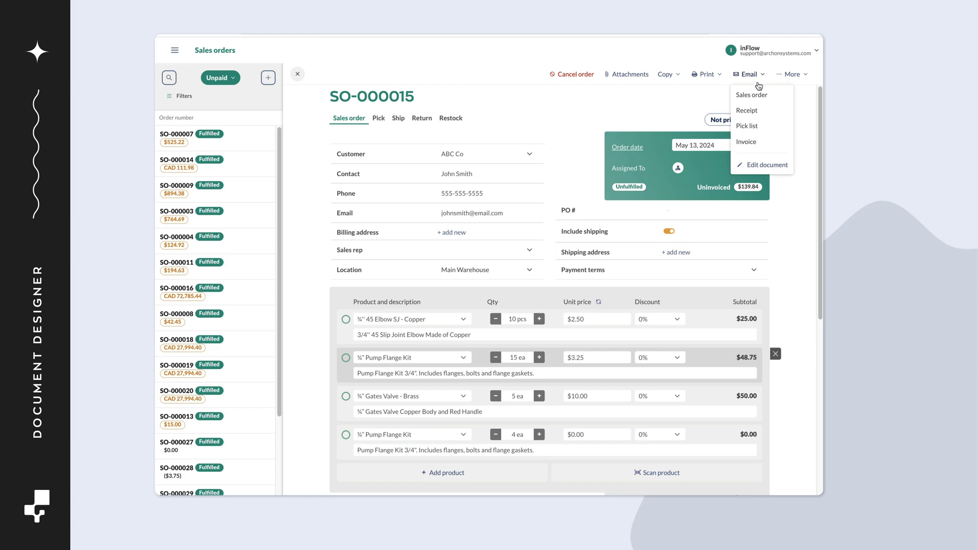
click(764, 96)
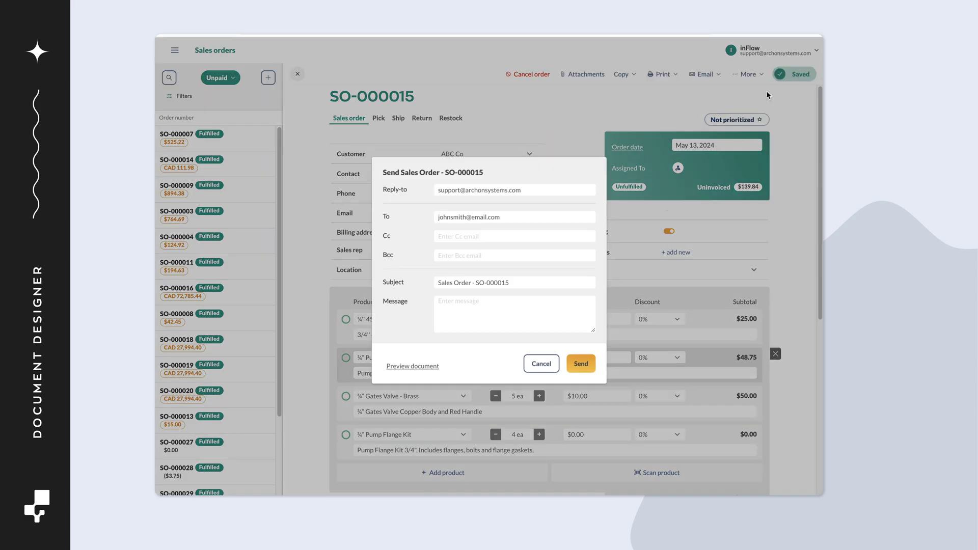
click(436, 366)
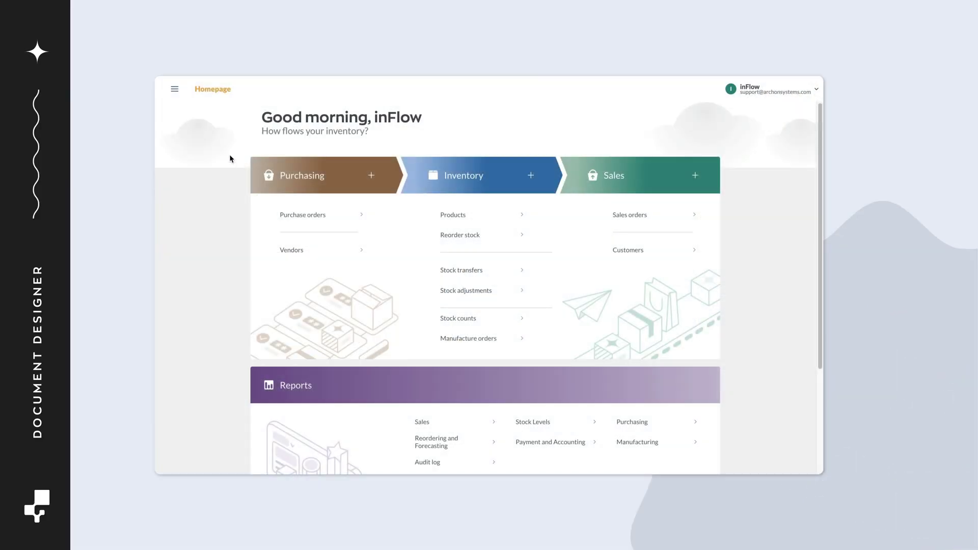
Open the Document Designer from the menu's Options > Orders > Documents card
click(174, 89)
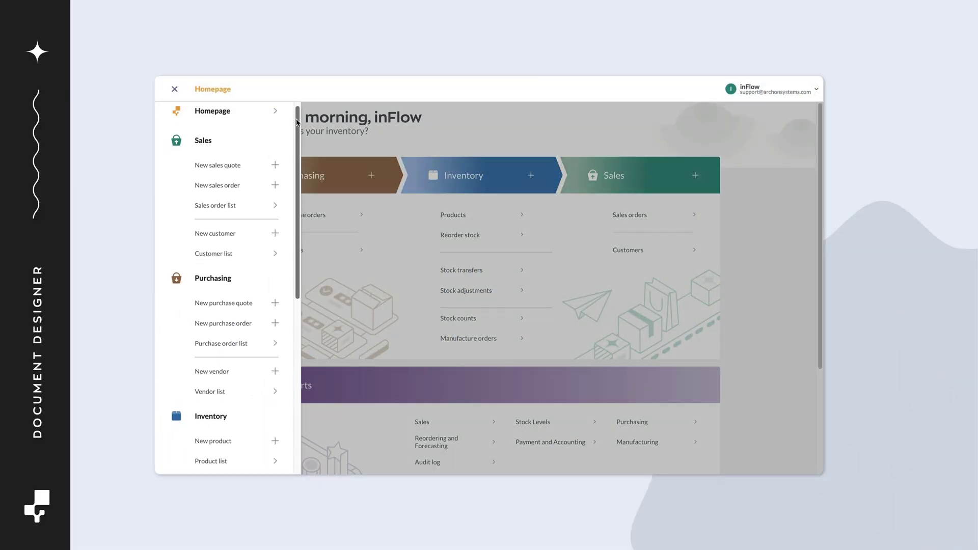
drag(298, 116, 301, 252)
scroll(300, 252, down, 3)
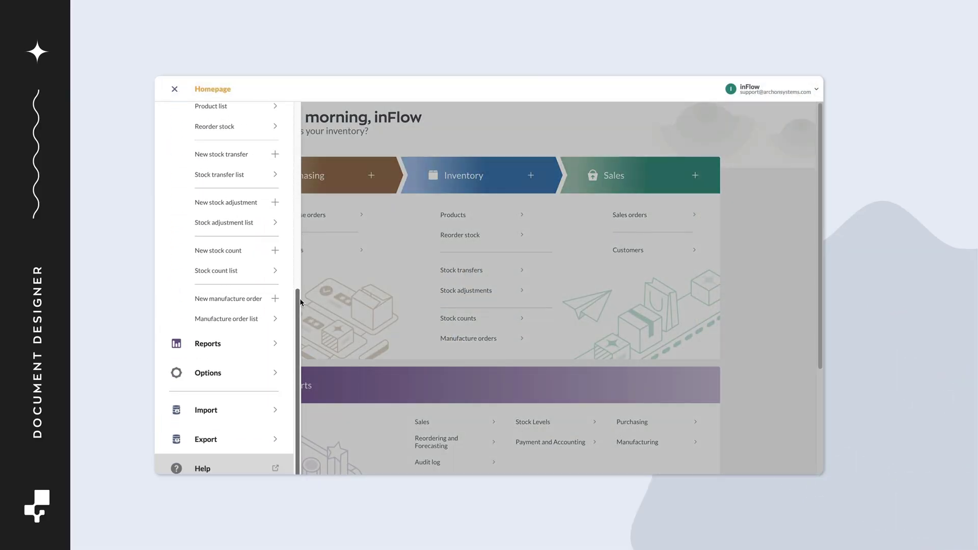
click(247, 375)
click(348, 112)
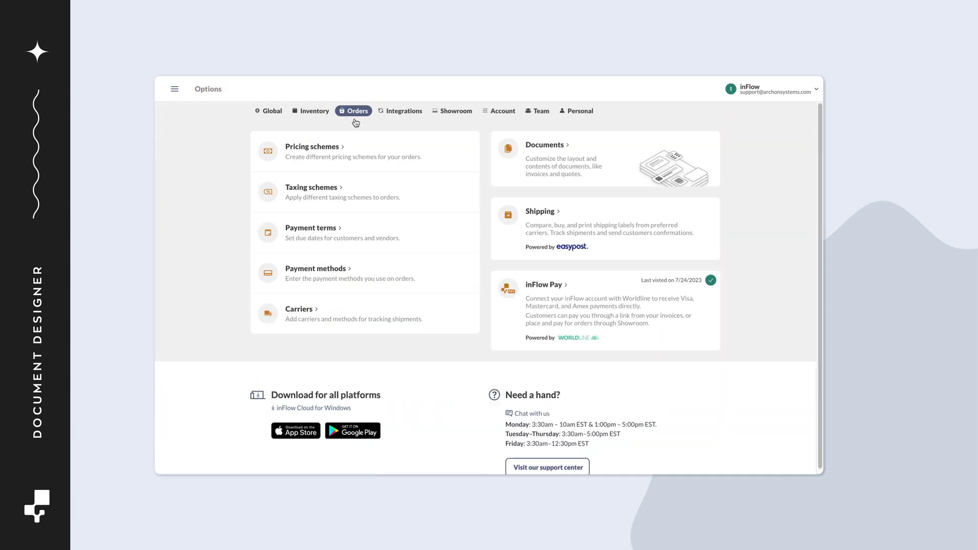
click(562, 169)
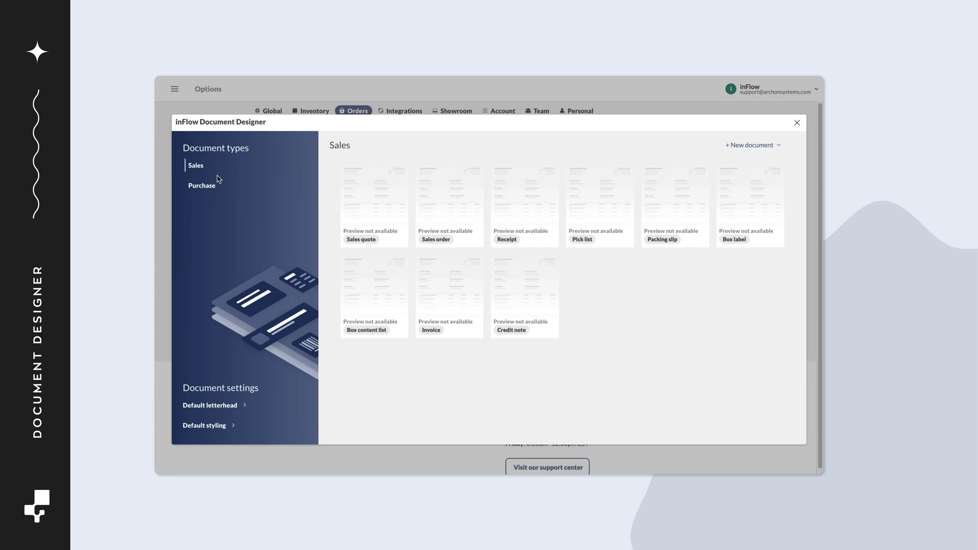
Switch document types from Purchase back to Sales and open the Sales order template
click(206, 188)
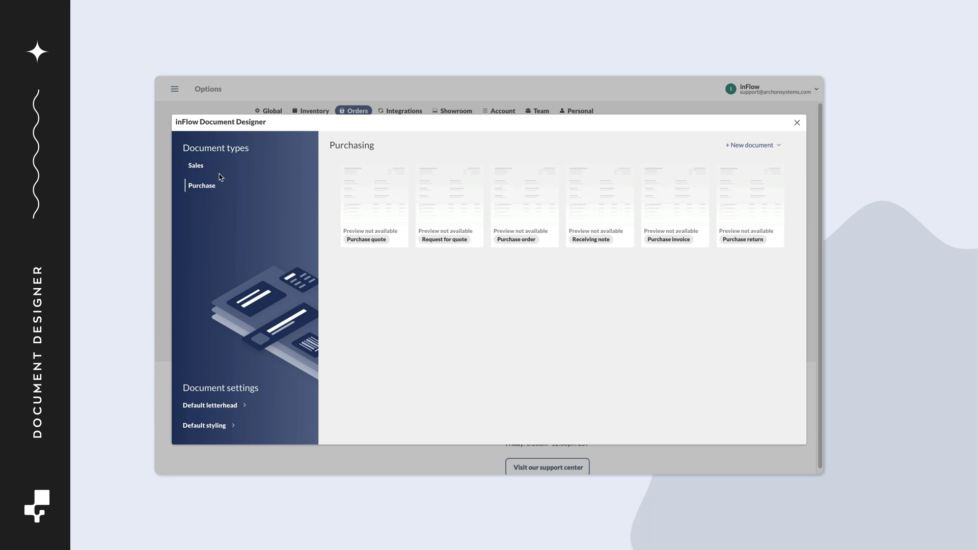
click(202, 168)
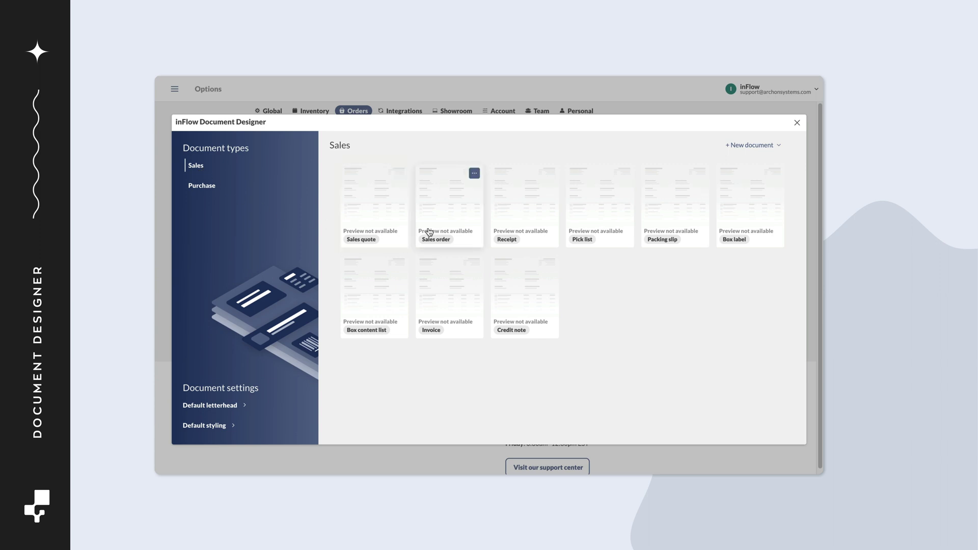
mouse_move(449, 204)
click(476, 215)
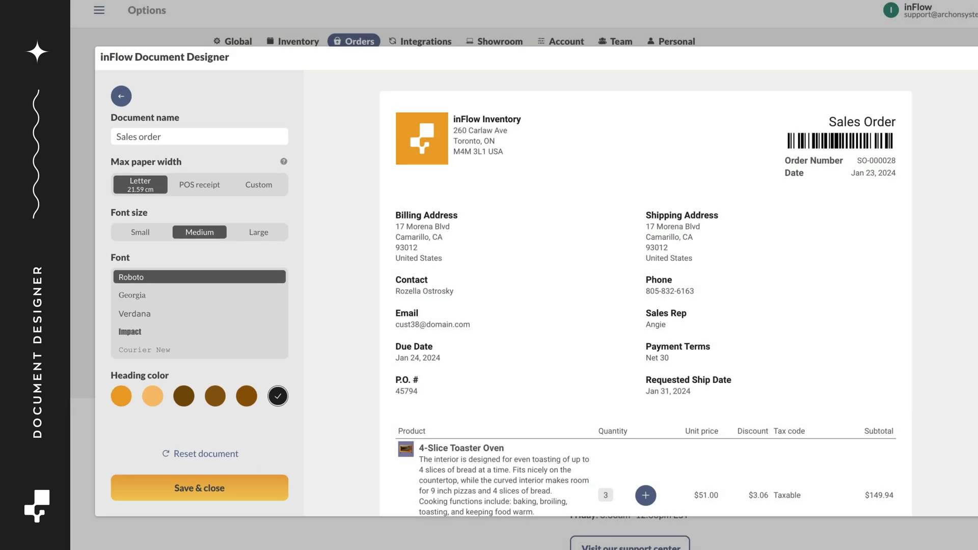
click(202, 185)
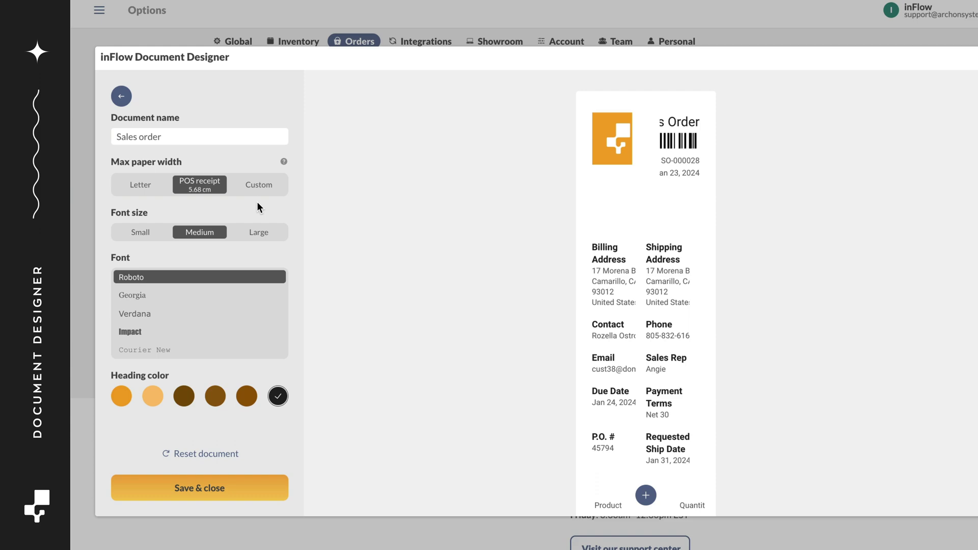
click(277, 194)
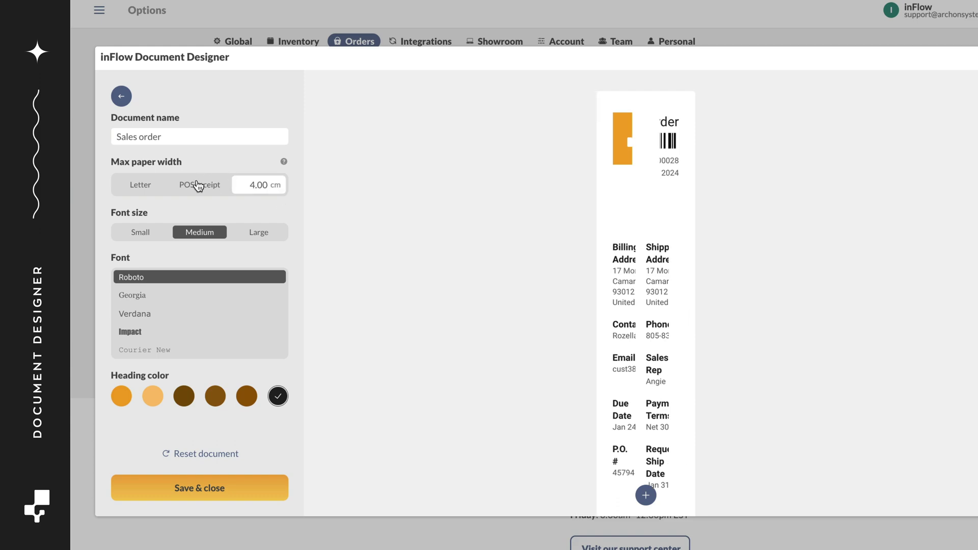
click(160, 188)
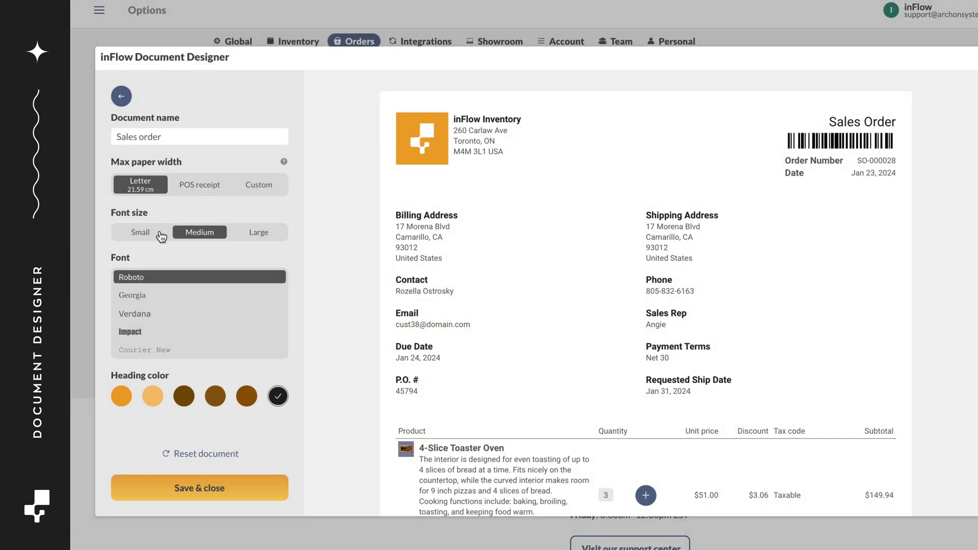
click(161, 233)
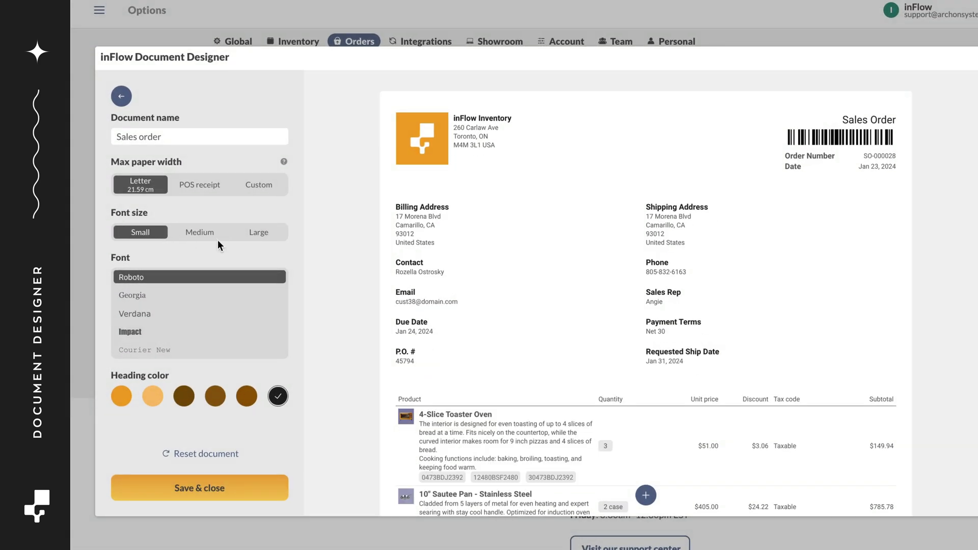
click(263, 236)
click(215, 234)
click(141, 297)
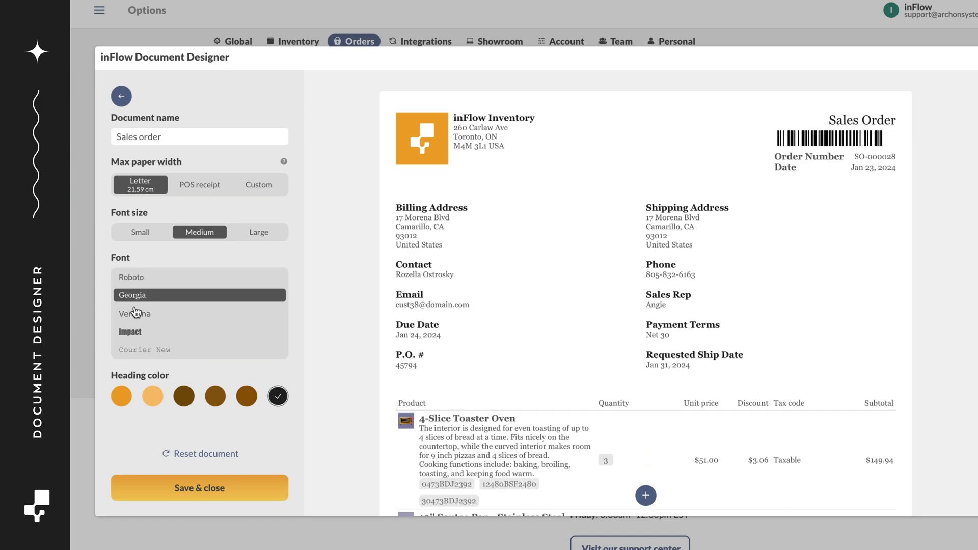
click(136, 314)
click(131, 332)
click(391, 458)
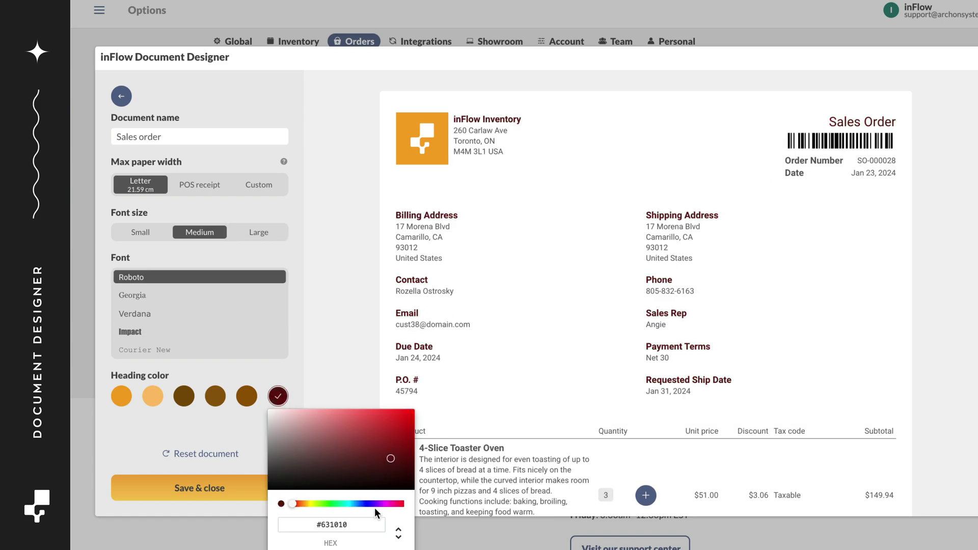
drag(329, 504, 377, 503)
click(399, 532)
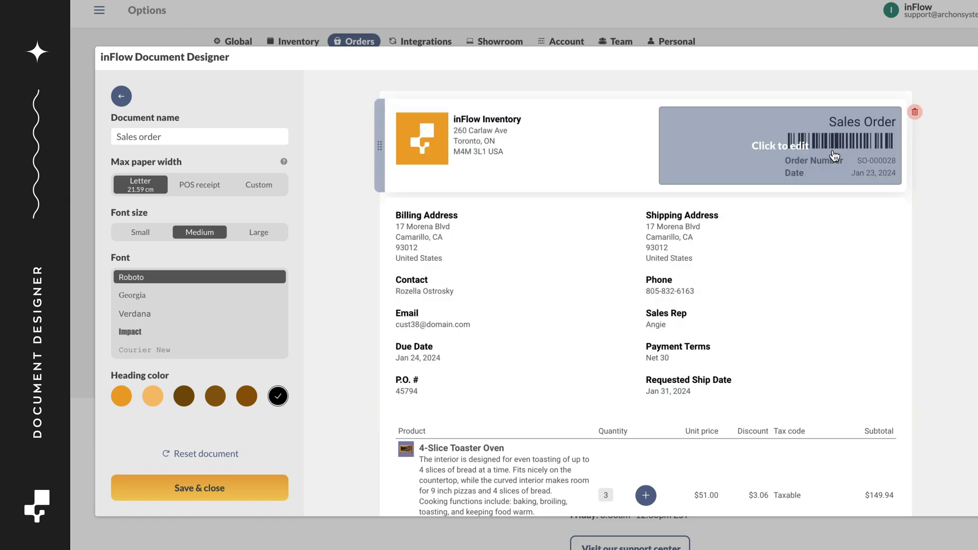
scroll(533, 452, down, 5)
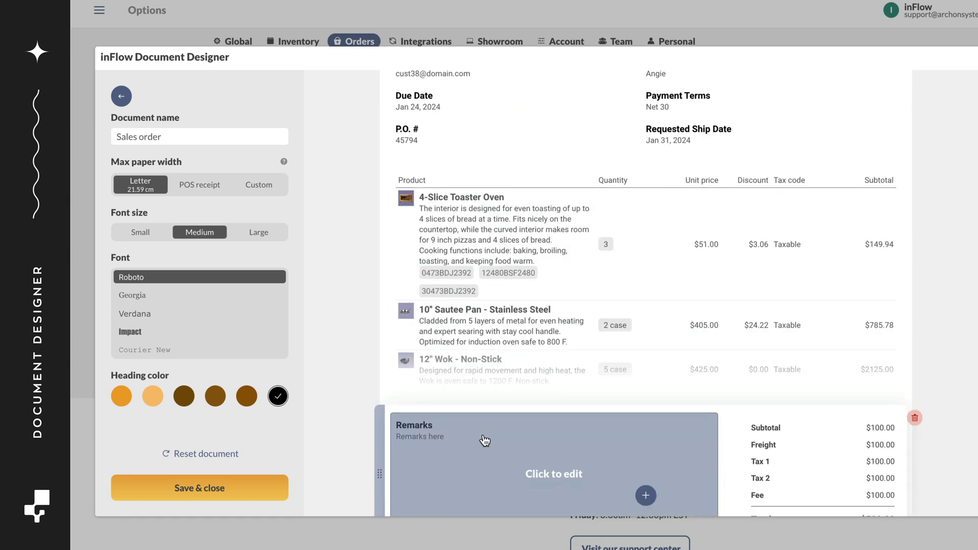
scroll(520, 287, up, 3)
scroll(500, 270, up, 2)
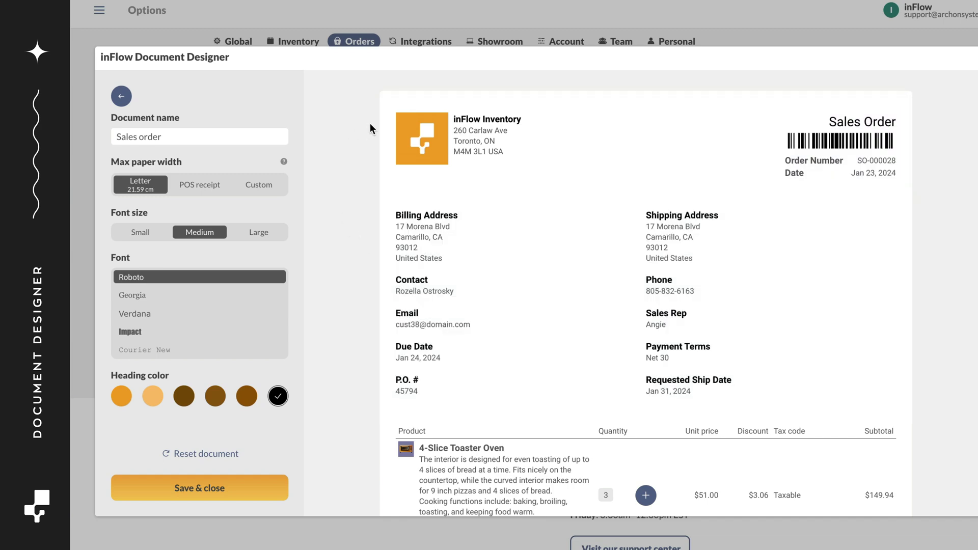
drag(374, 148, 369, 150)
mouse_move(374, 258)
mouse_down()
mouse_move(386, 413)
mouse_move(373, 202)
mouse_up()
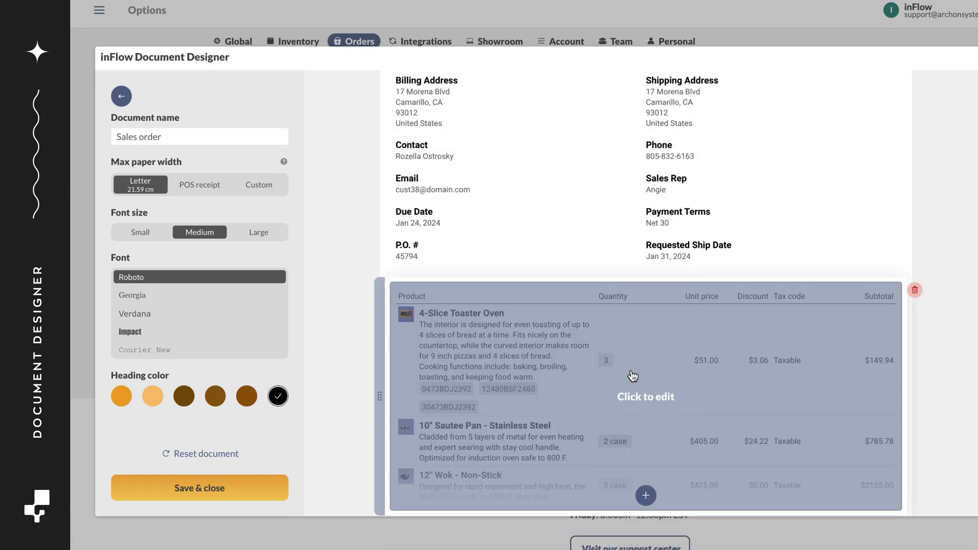
scroll(632, 376, down, 3)
click(642, 429)
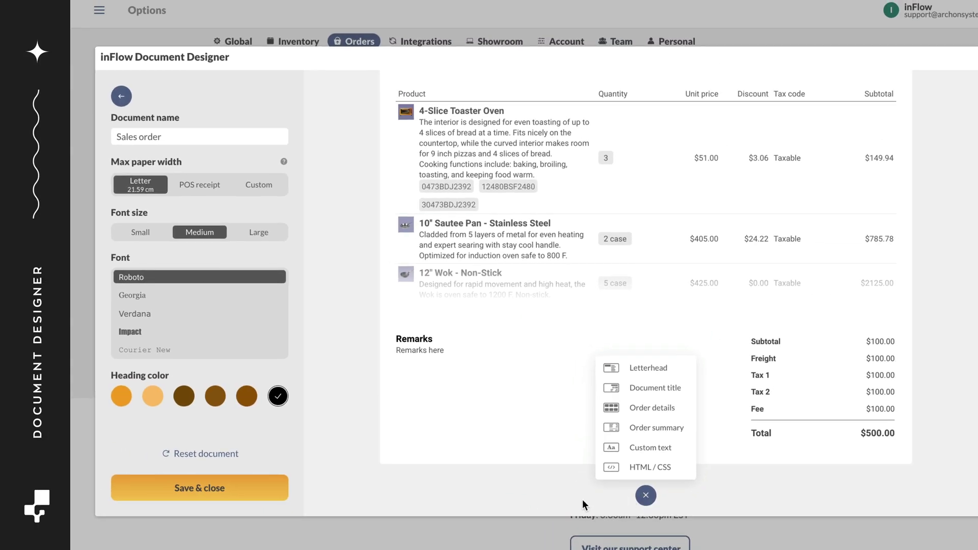
click(582, 499)
scroll(543, 486, up, 5)
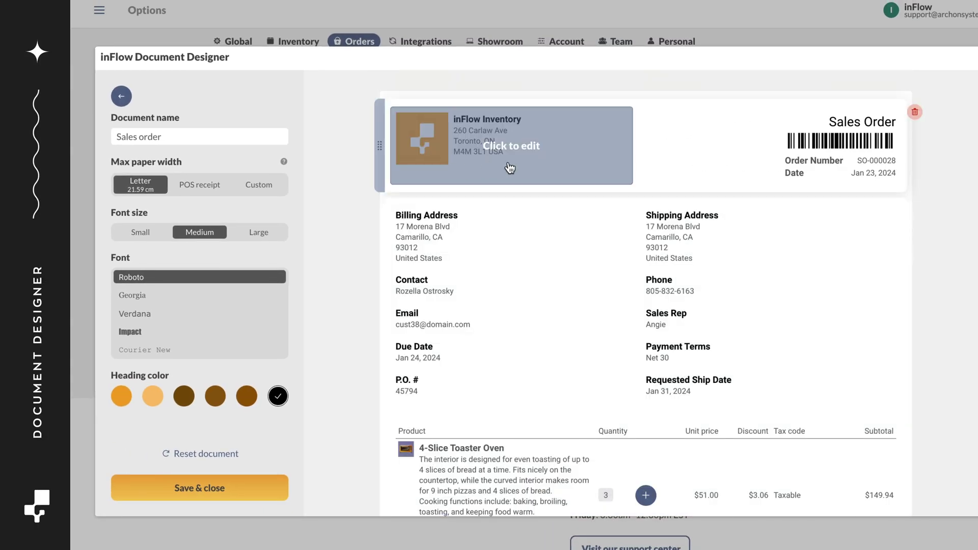
Try centre and right alignment for the letterhead, then keep it left-aligned
click(558, 168)
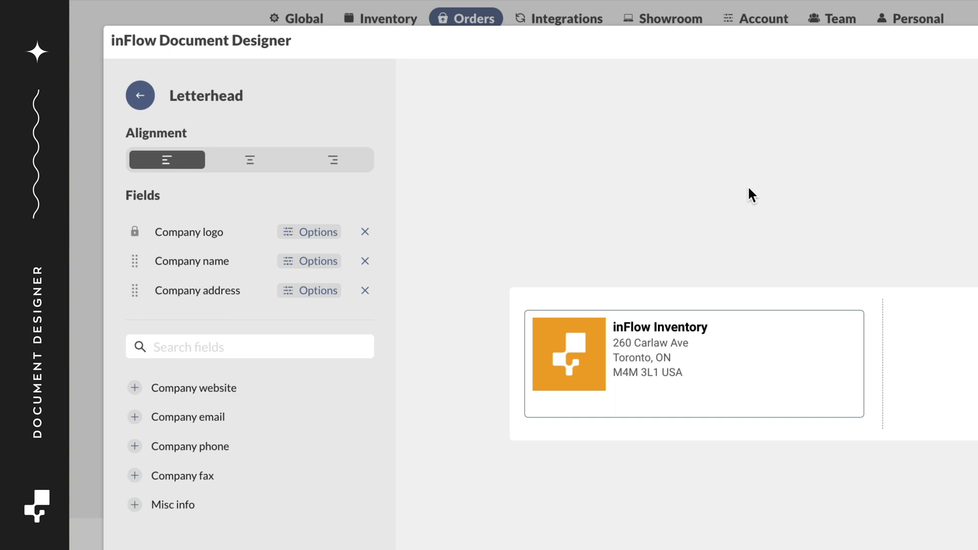
click(255, 160)
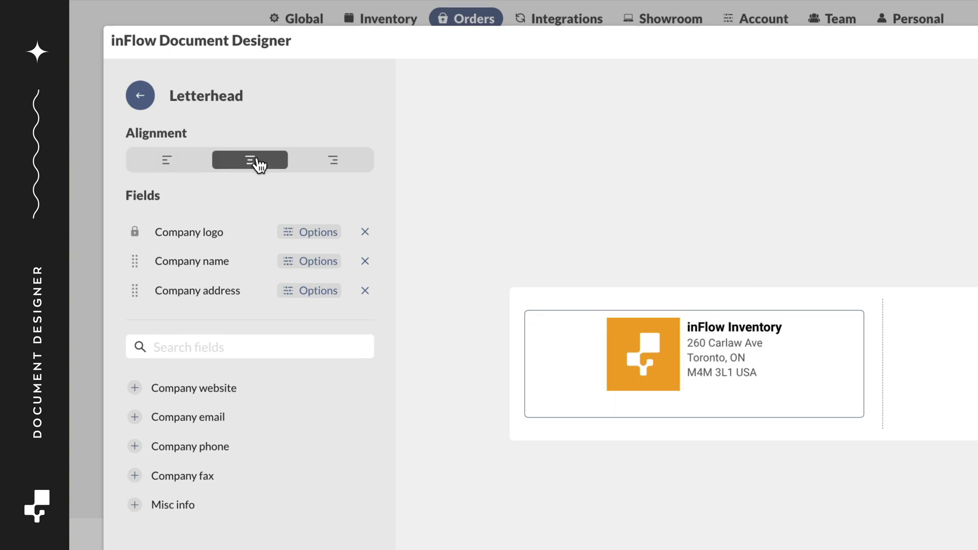
click(342, 164)
click(168, 160)
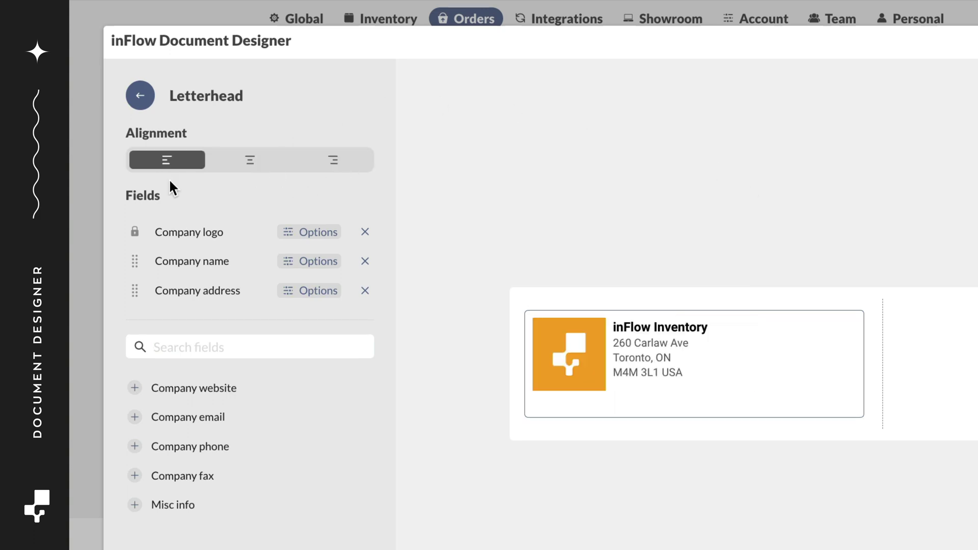
Add Company email to the letterhead and discard the trial Company phone line
click(134, 418)
click(134, 448)
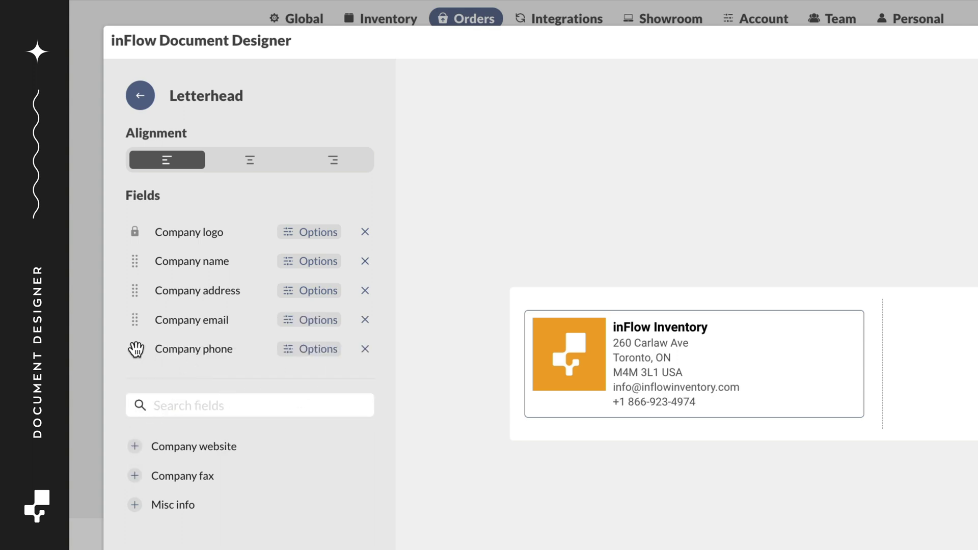
mouse_move(135, 350)
mouse_down()
mouse_move(142, 286)
mouse_move(142, 349)
mouse_up()
click(364, 349)
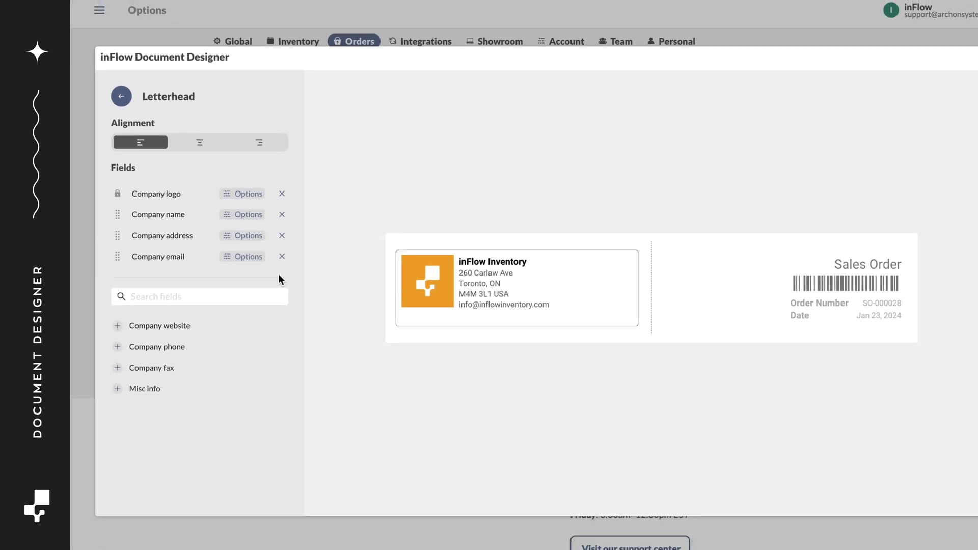
click(114, 98)
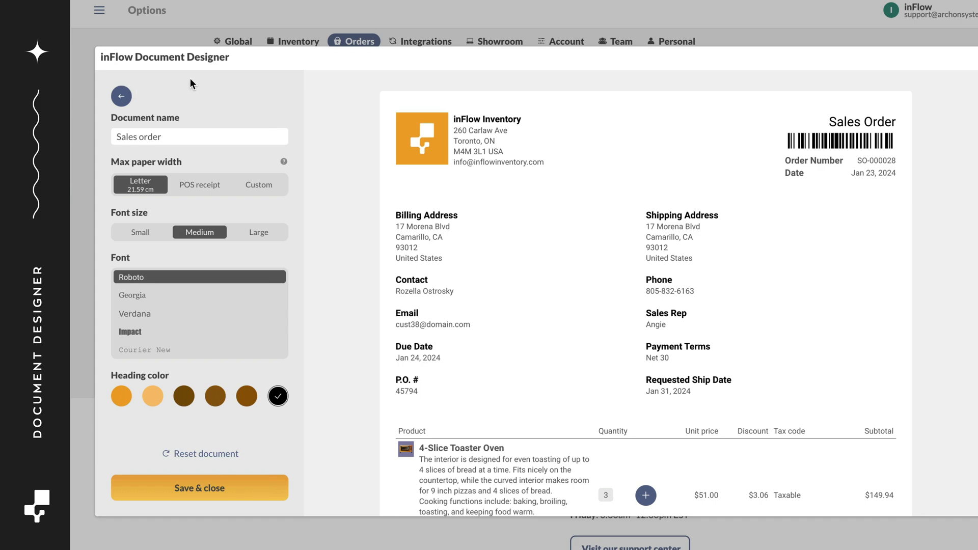
Set order details to 4 columns, remove Sales rep, P.O. # and ship date, and add Order number
click(525, 298)
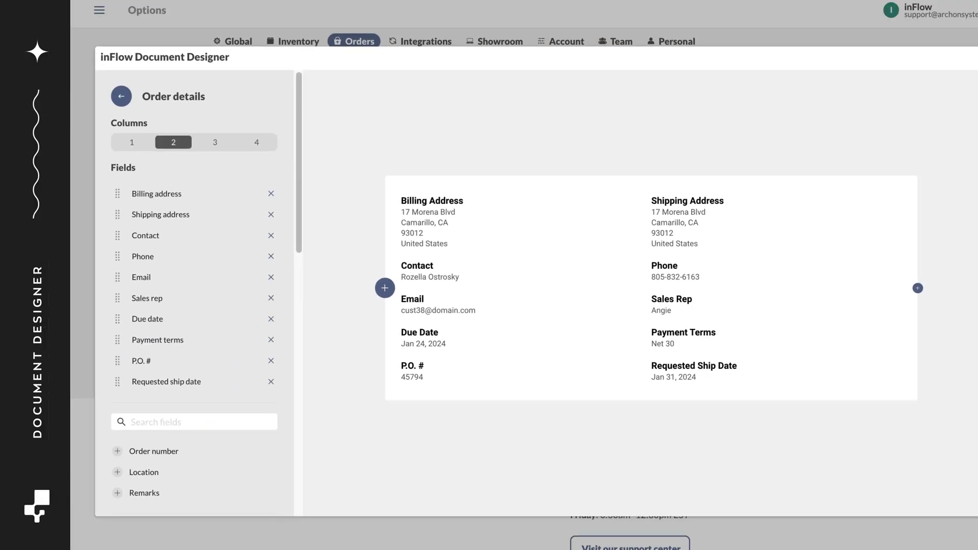
click(216, 143)
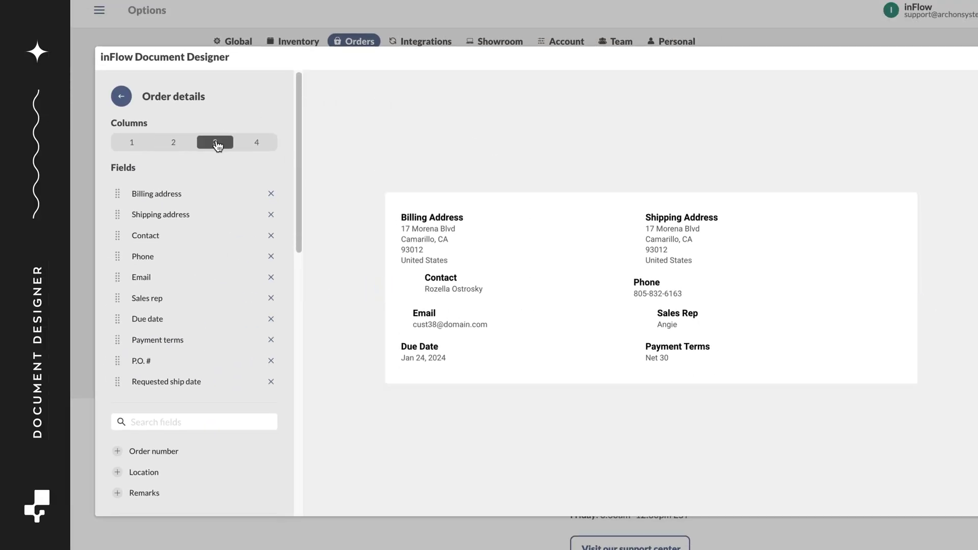
click(253, 146)
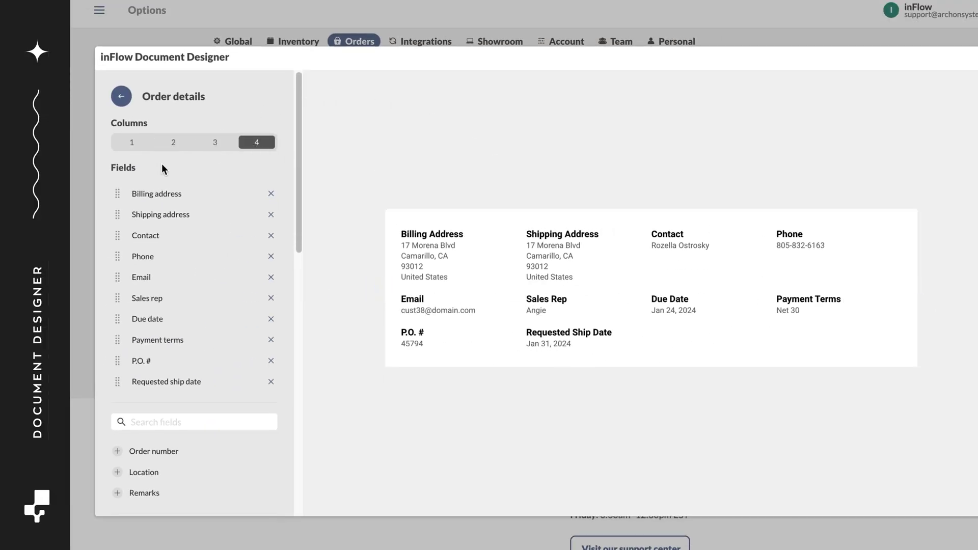
click(270, 298)
scroll(123, 375, down, 1)
click(117, 415)
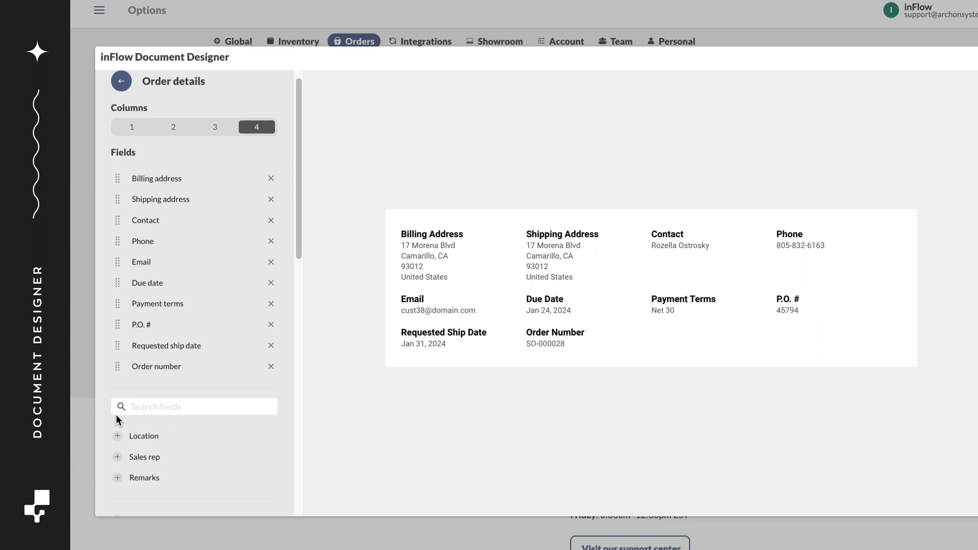
drag(117, 365, 115, 183)
click(270, 352)
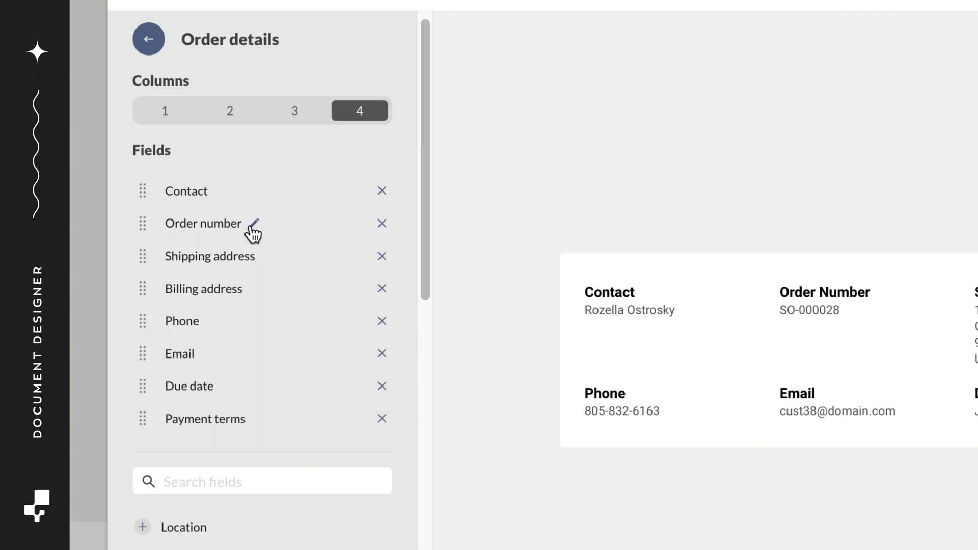
Relabel the Order number field as S.O#
click(254, 225)
drag(196, 294, 132, 302)
text(S. number)
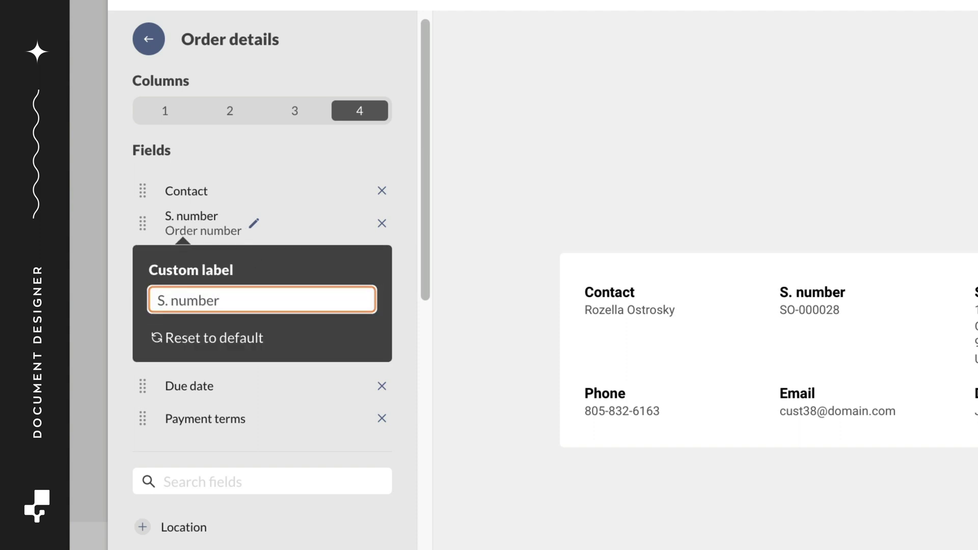
text(O#)
key(shift+Right)
key(shift+Right)
key(shift+Right)
key(shift+Right)
key(shift+Right)
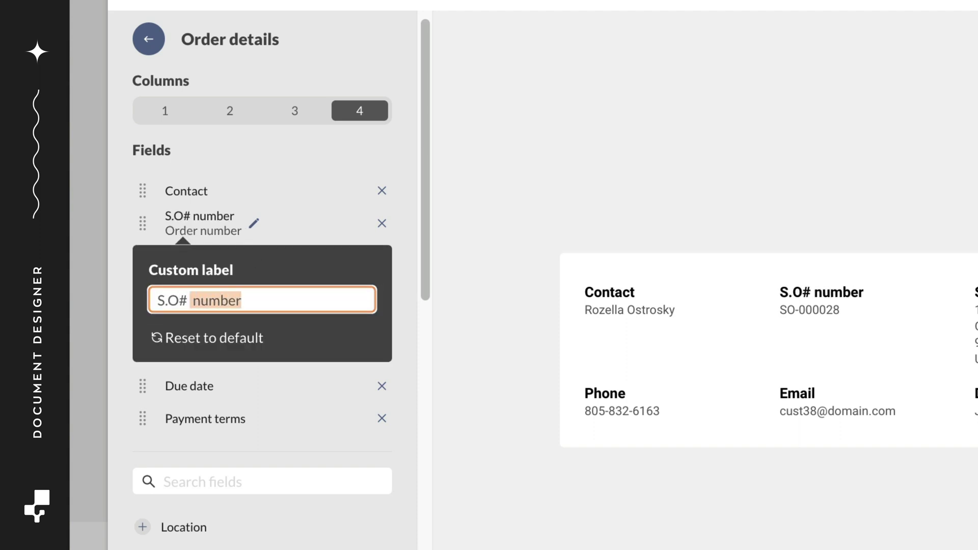
key(BackSpace)
click(475, 335)
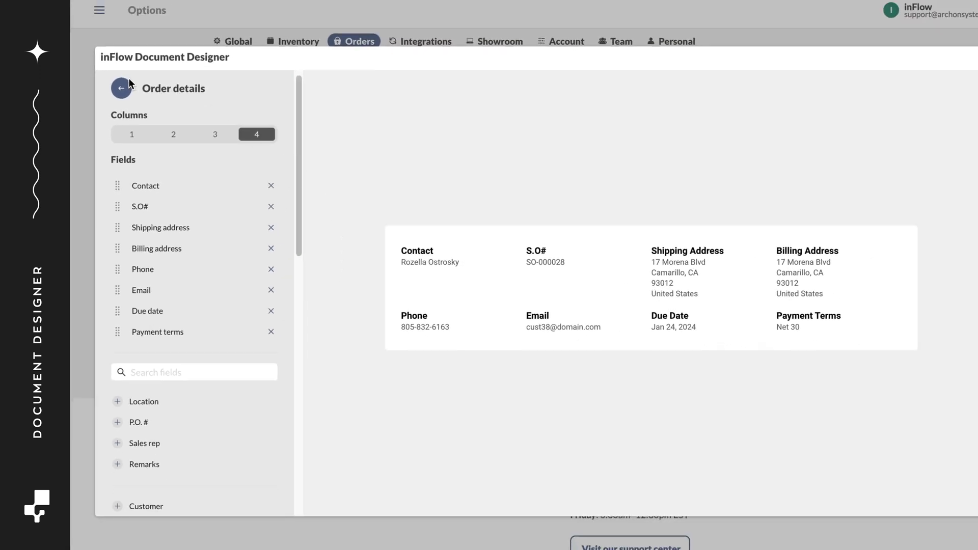
Give the product table striped alternate rows, leaving row numbers off
click(123, 87)
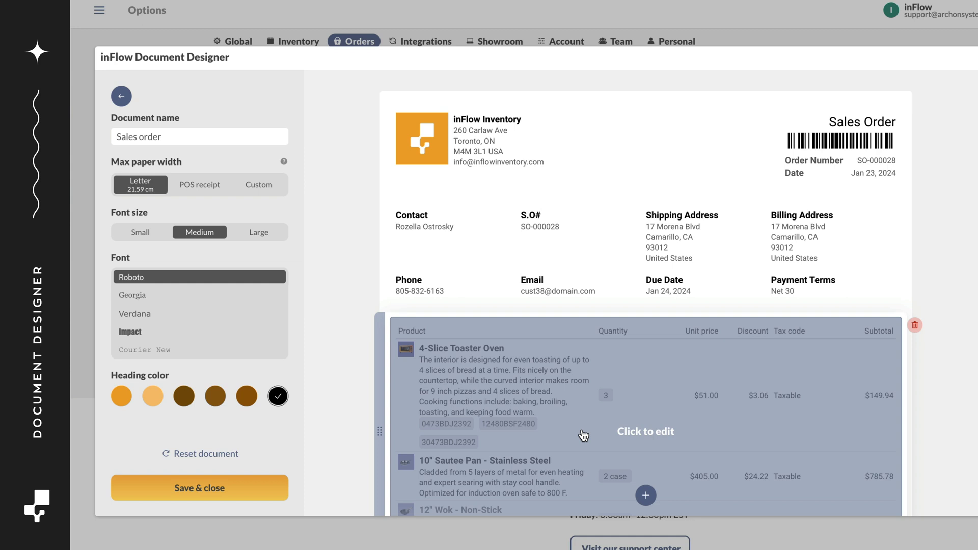
click(582, 433)
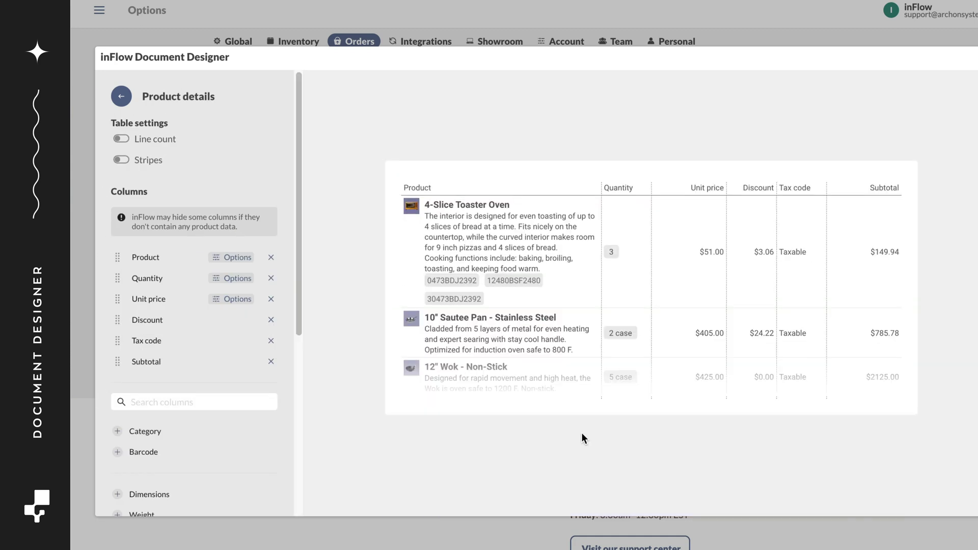
click(122, 140)
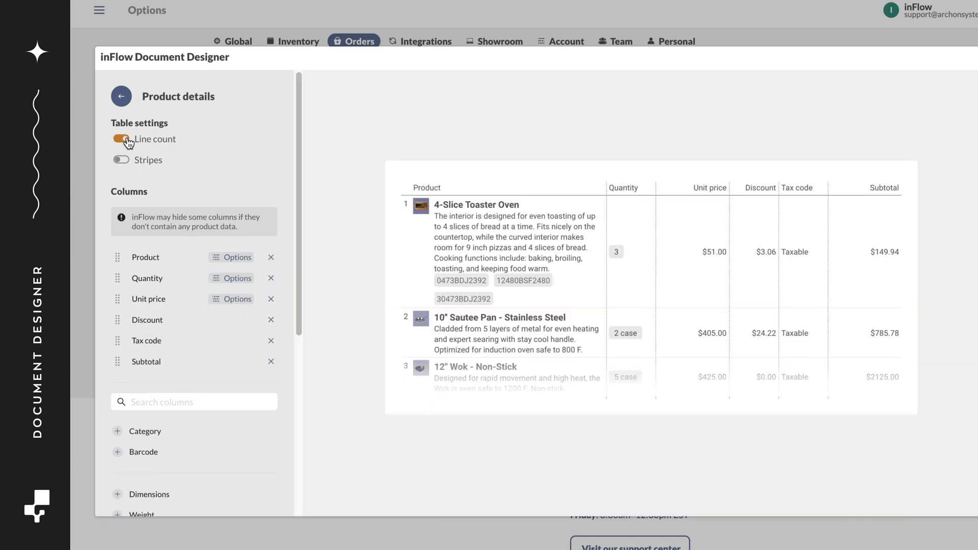
click(123, 140)
click(122, 161)
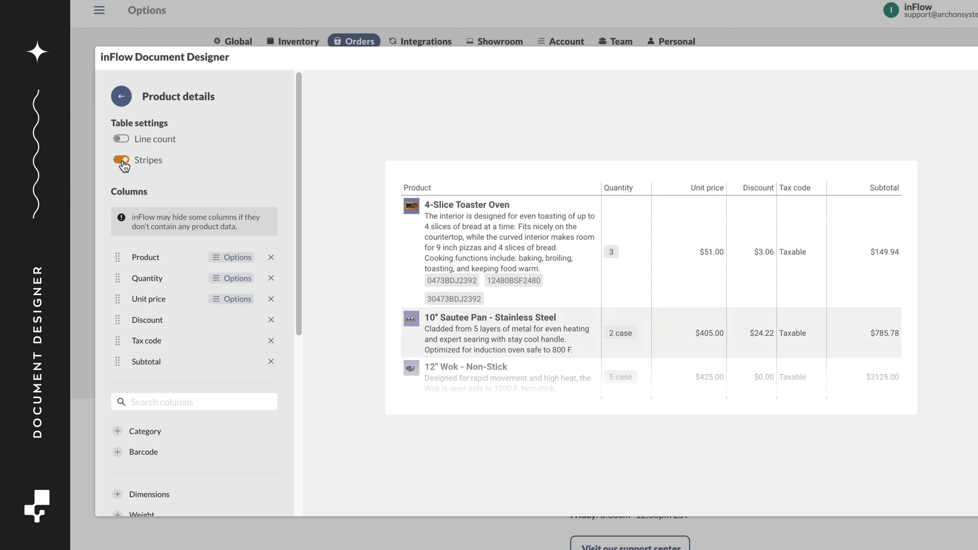
Add a Barcode column right after Product and rename the Quantity header to QTY
click(126, 452)
drag(117, 382, 113, 279)
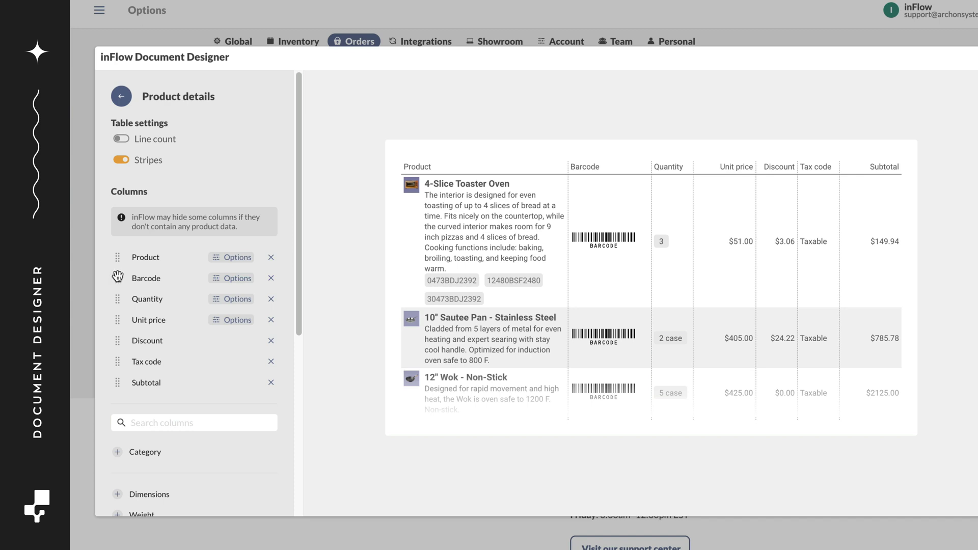
click(170, 299)
drag(167, 342, 126, 343)
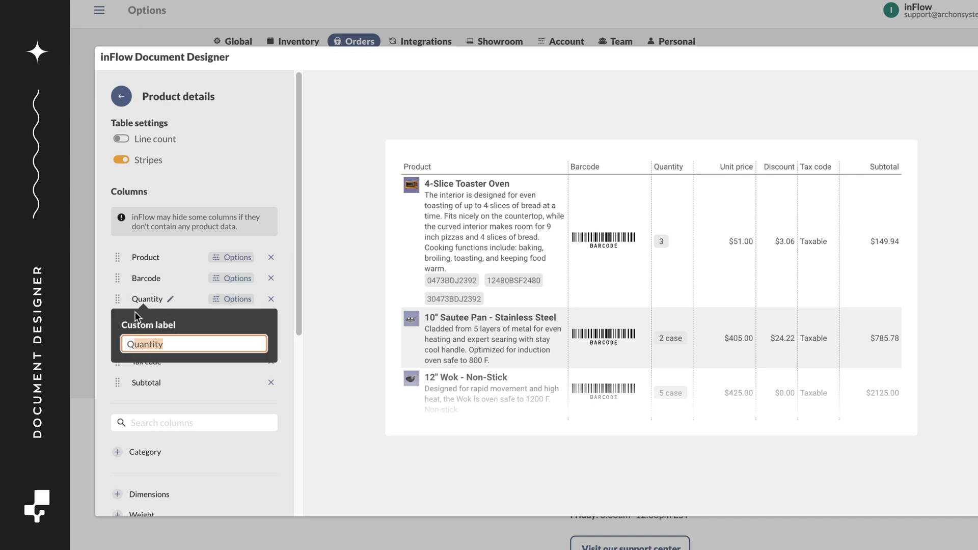
text(QTY)
click(290, 345)
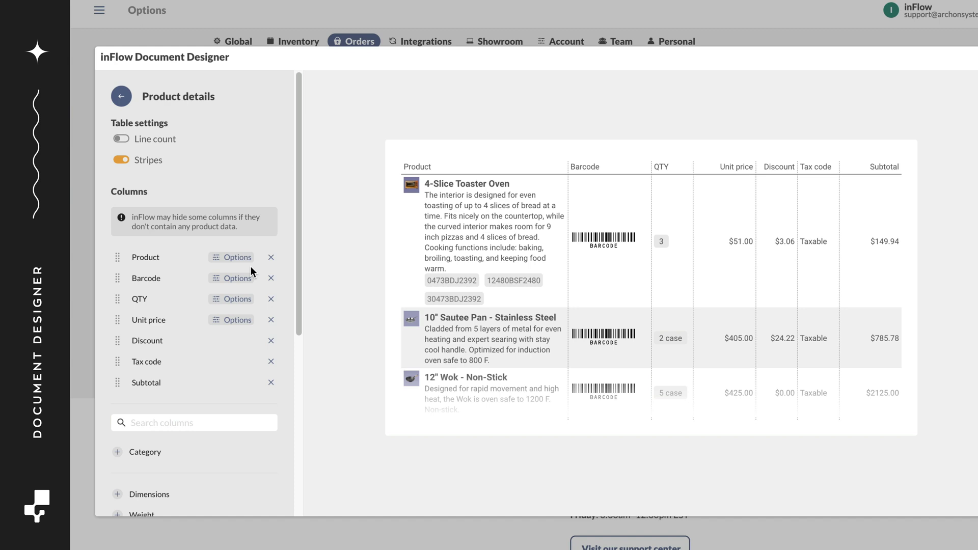
Make the product column show SKU instead of description and serials, with larger images
click(237, 257)
click(127, 305)
click(127, 325)
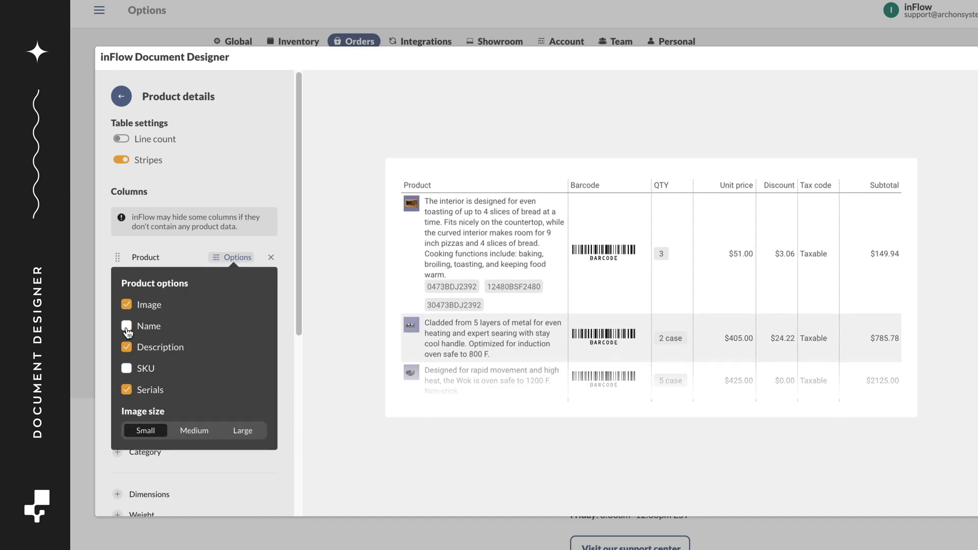
click(127, 347)
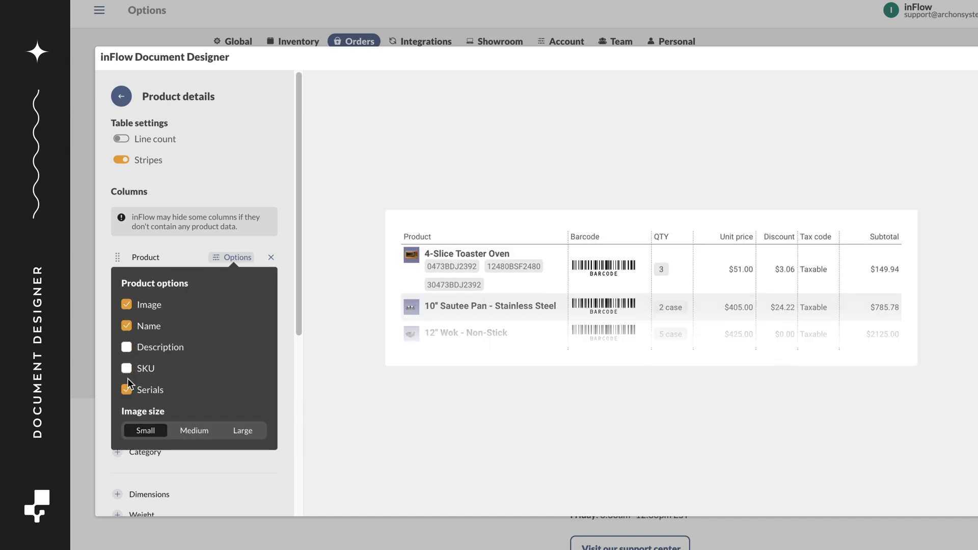
click(127, 369)
click(127, 390)
click(242, 430)
Close the product options popup to see the striped, barcoded product table preview
click(281, 396)
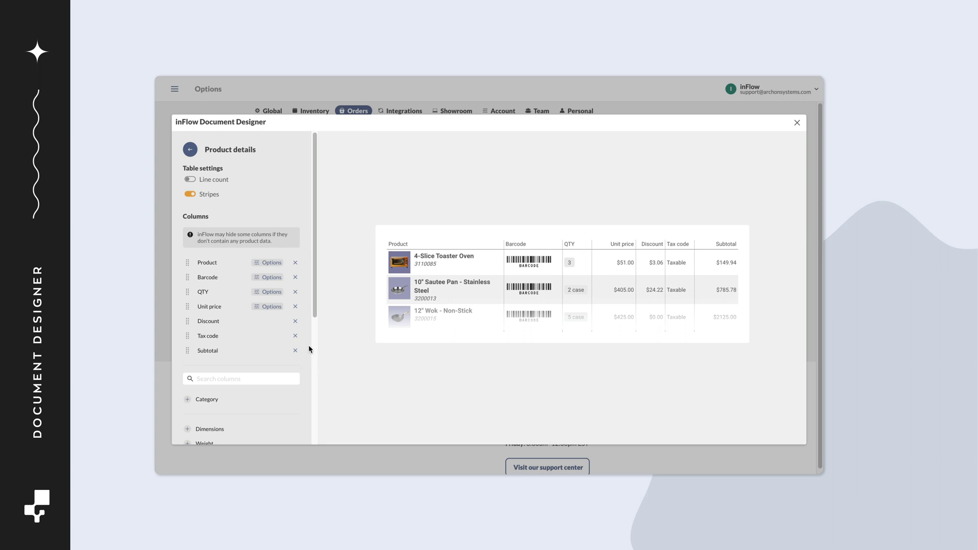
Highlight the totals box in black and show the USD code on every subtotal, keeping Tax 1
click(189, 150)
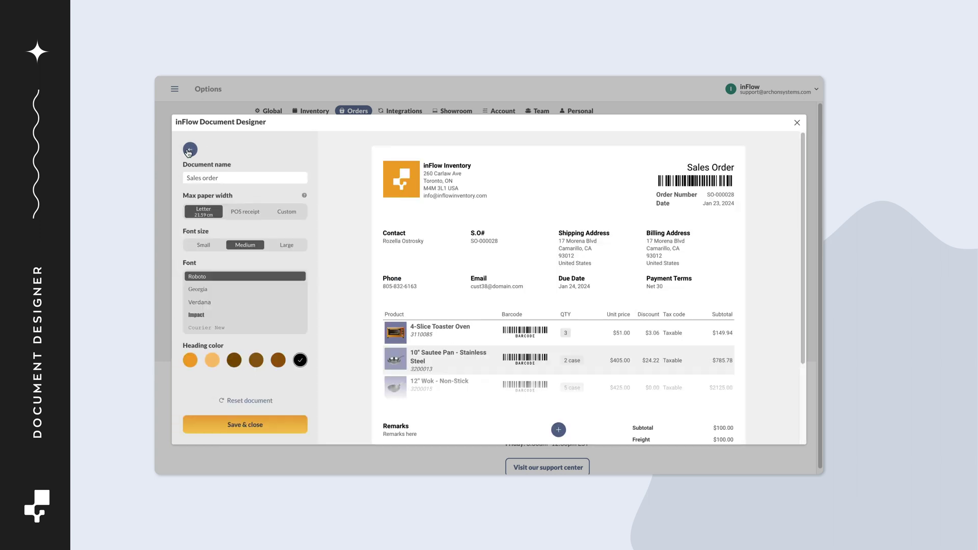
scroll(466, 267, down, 1)
scroll(494, 321, down, 1)
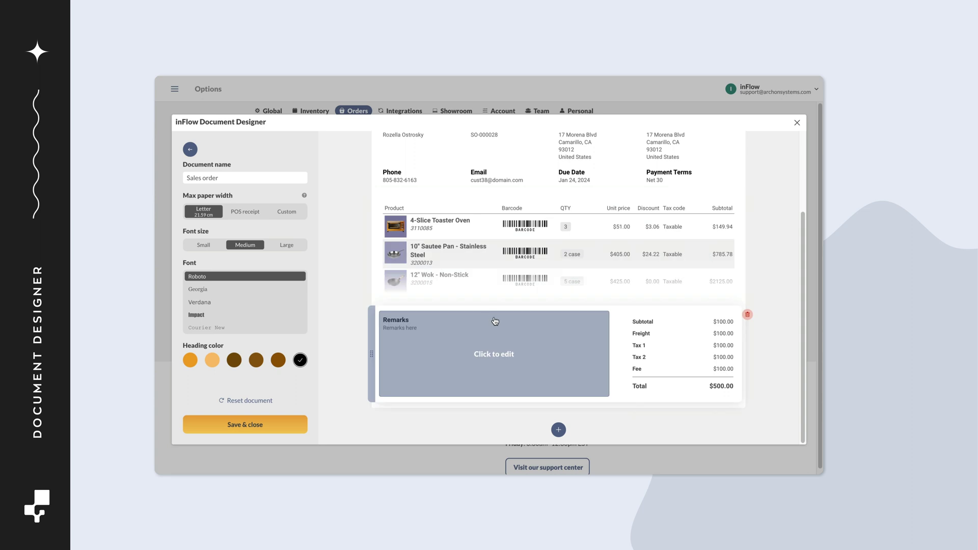
click(653, 354)
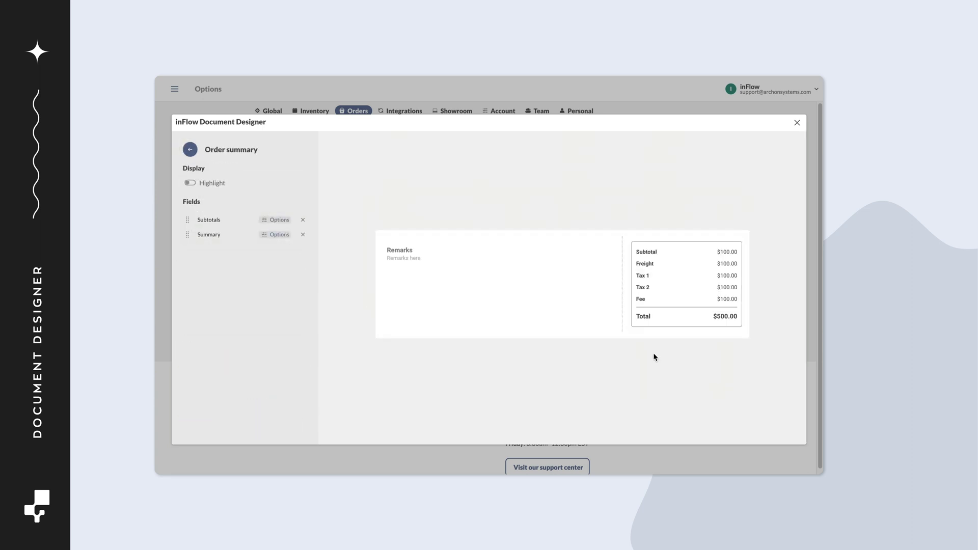
click(190, 183)
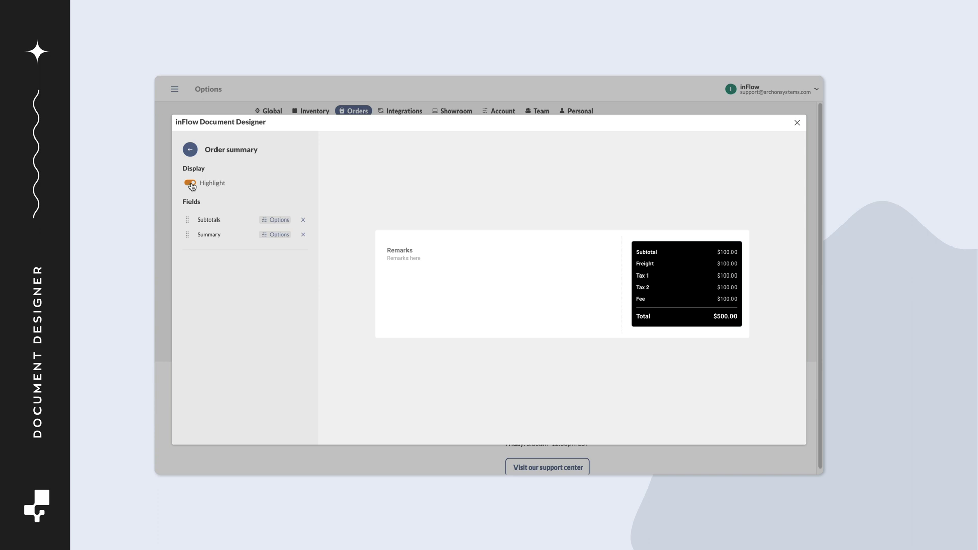
click(274, 220)
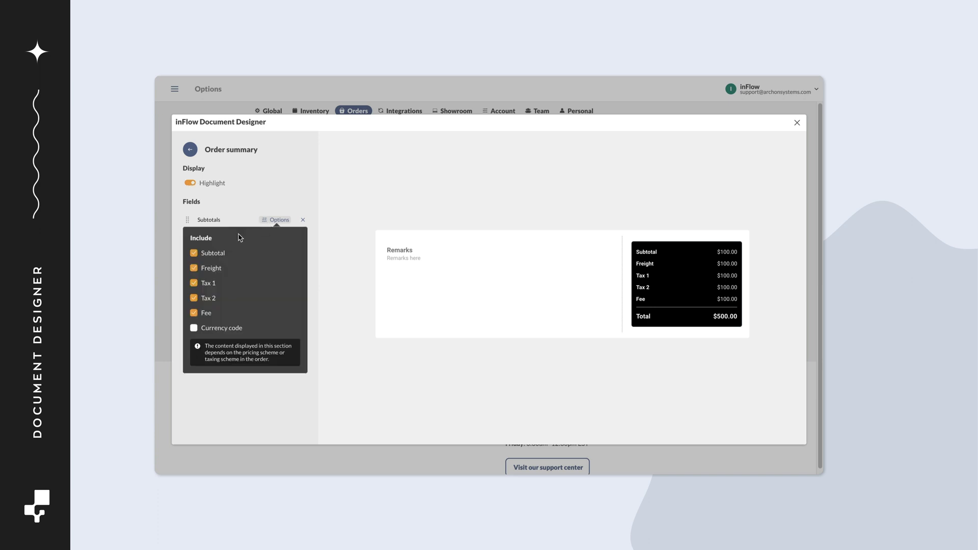
click(194, 282)
click(194, 297)
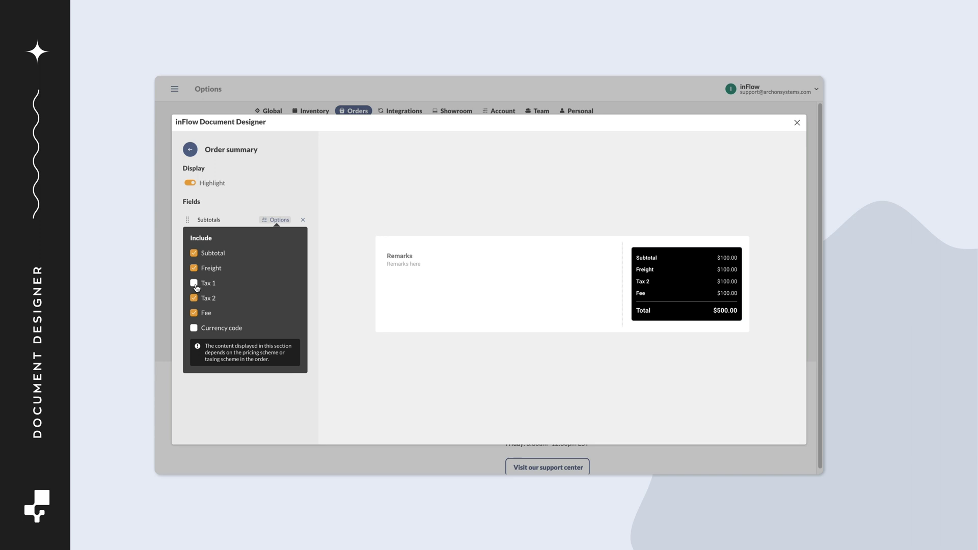
click(194, 328)
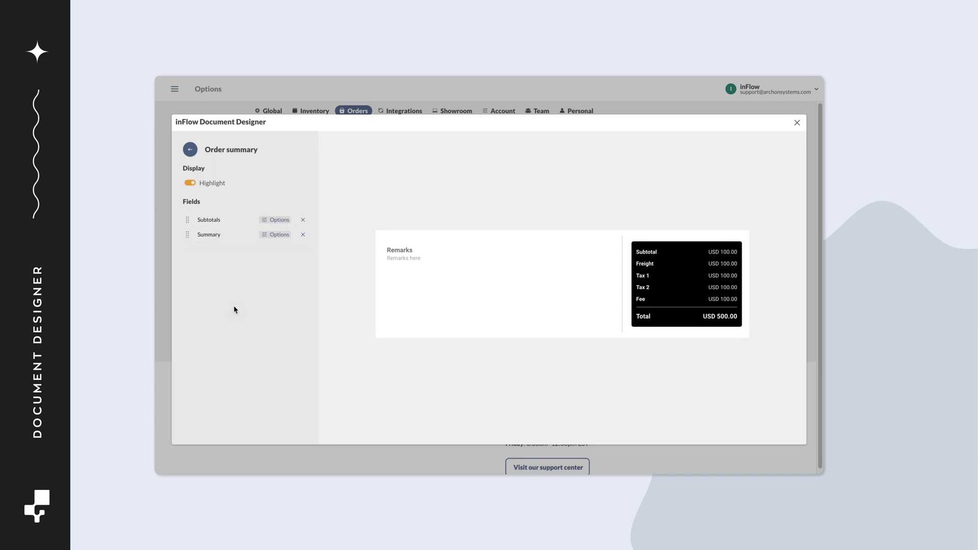
click(190, 150)
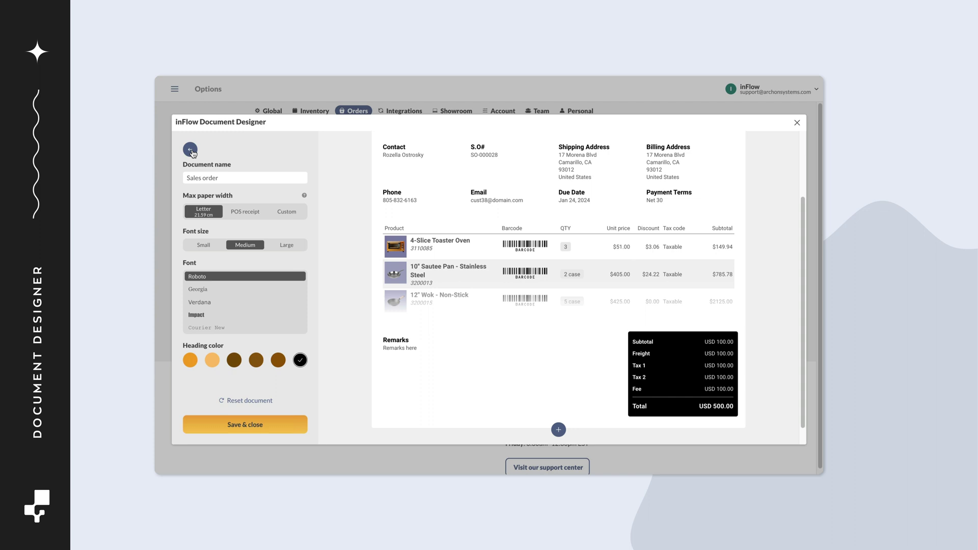
scroll(559, 216, up, 2)
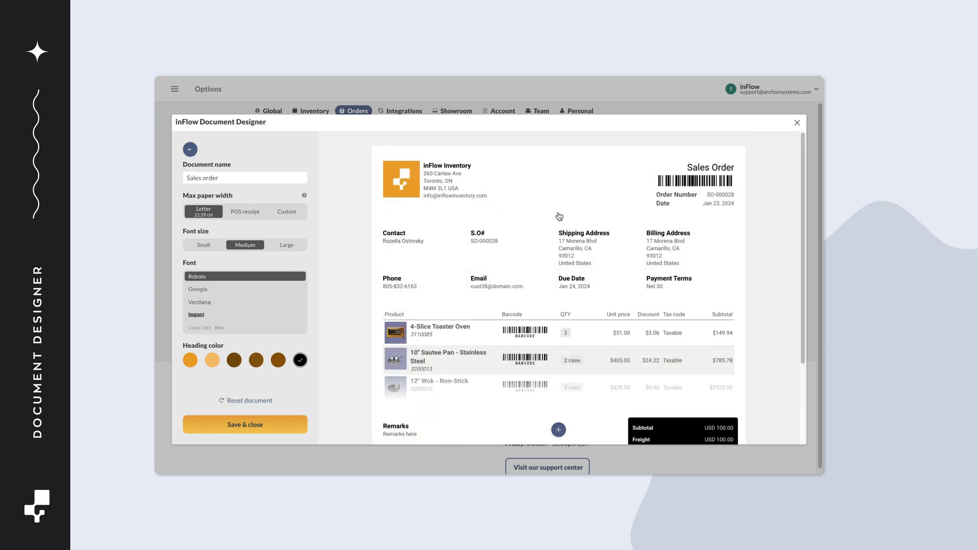
Delete the Sales Order title block and centre the company letterhead
click(640, 178)
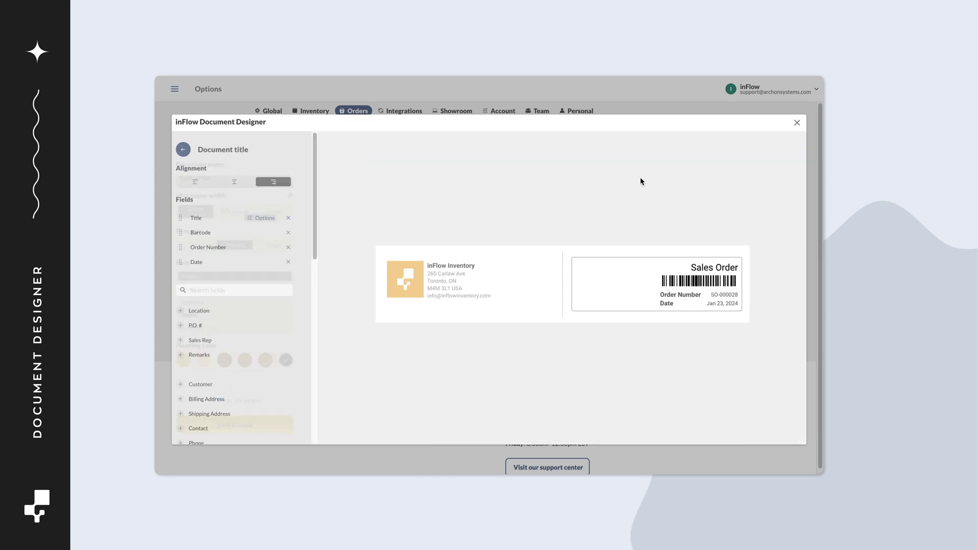
click(521, 269)
click(615, 304)
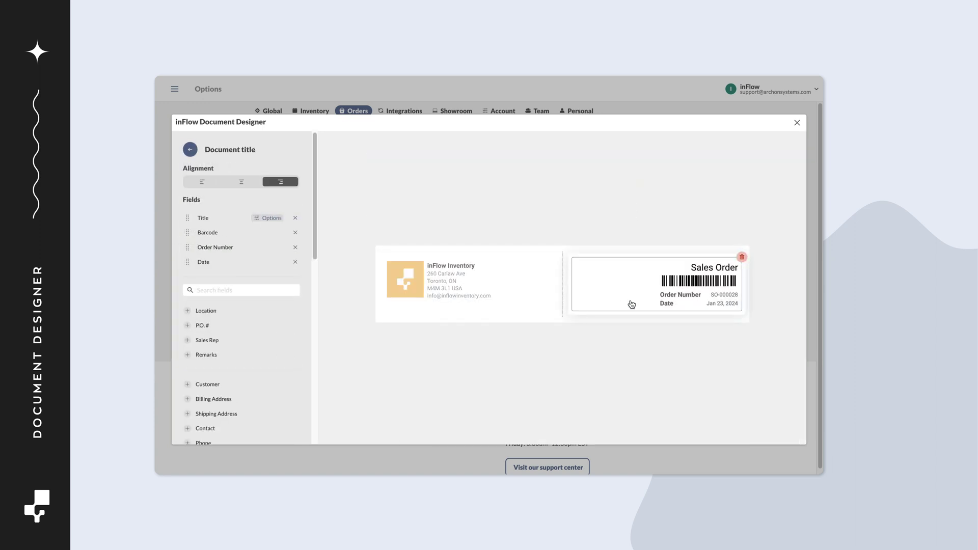
click(740, 257)
click(246, 185)
click(287, 184)
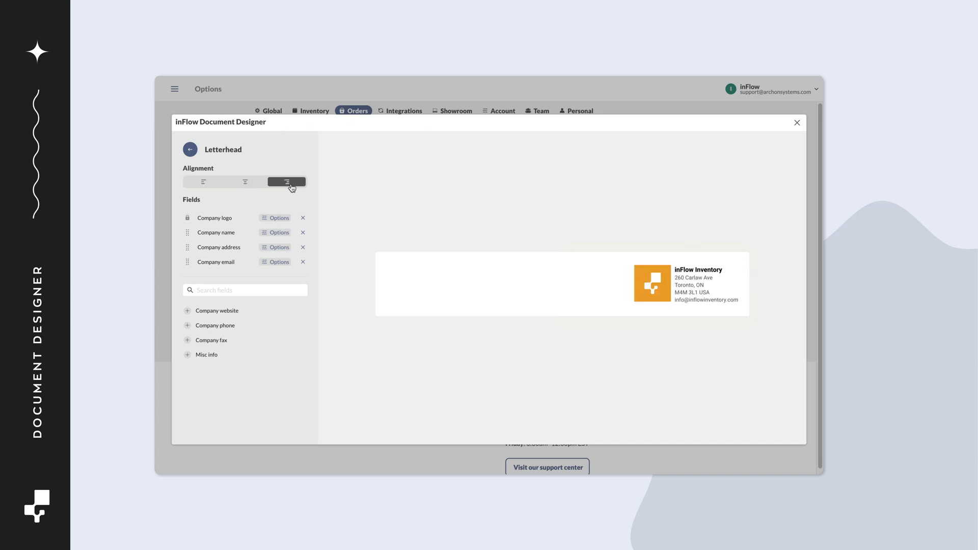
click(256, 186)
click(188, 156)
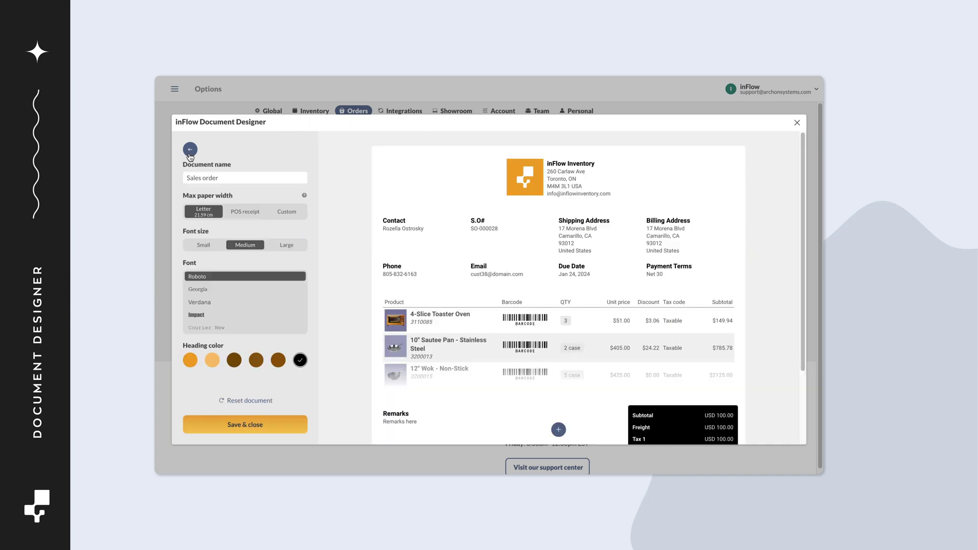
Add the Sales Order title block back to the right of the letterhead
click(483, 192)
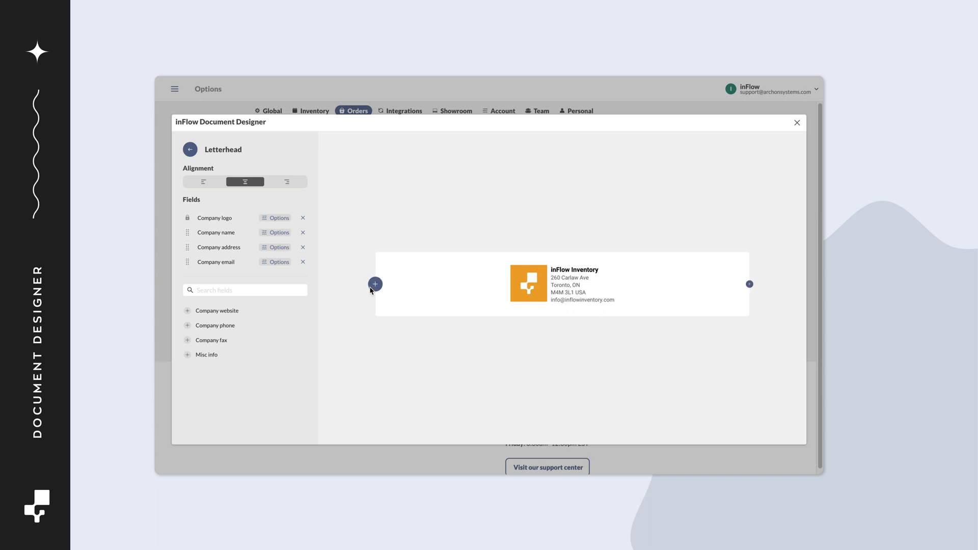
click(376, 283)
click(768, 289)
click(749, 284)
click(713, 222)
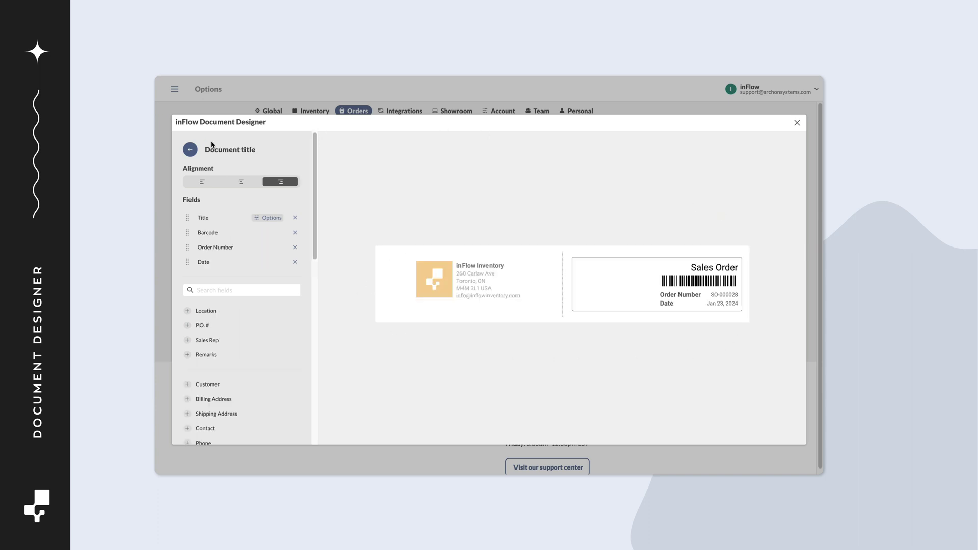
Set the heading colour to orange and save the sales order design
click(190, 149)
click(191, 360)
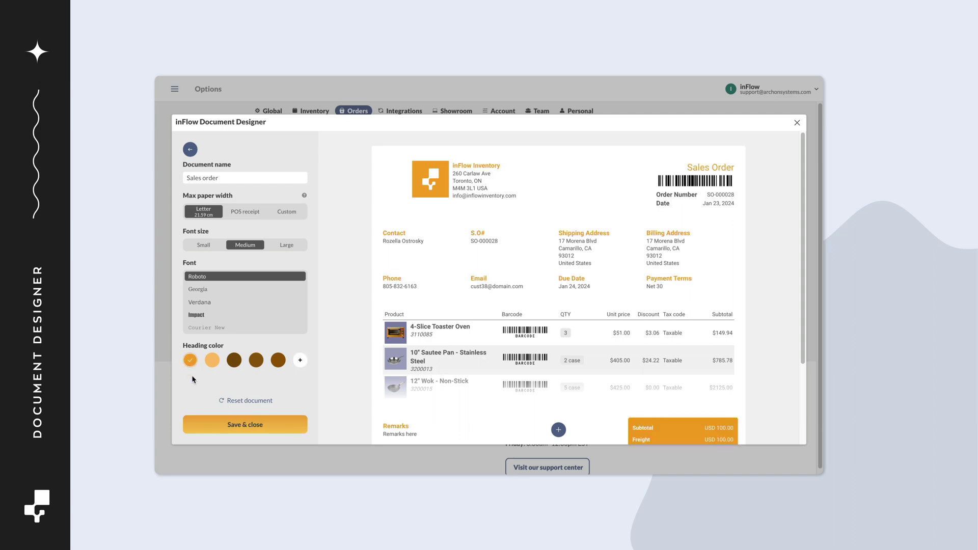
click(208, 429)
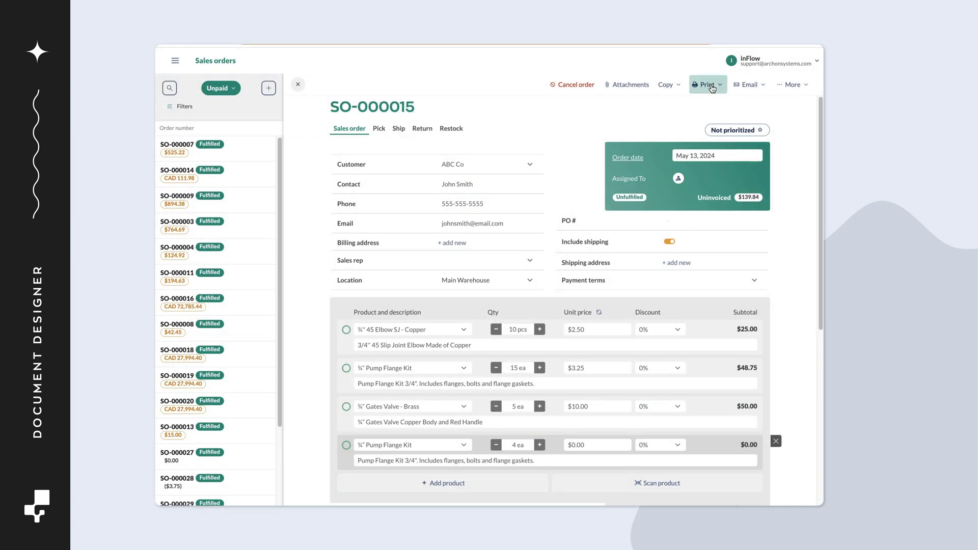
Print sales order SO-000015 as a Sales order with the new template
click(703, 84)
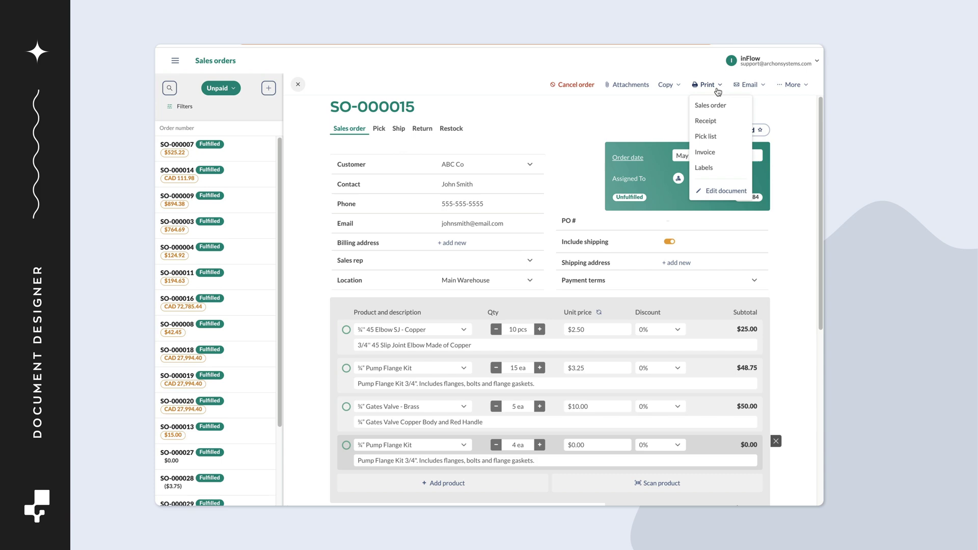
click(736, 109)
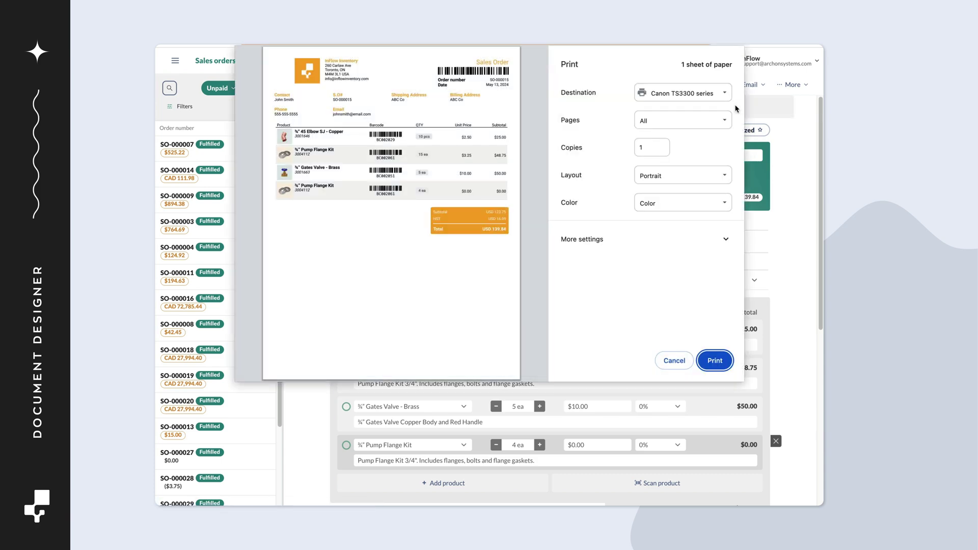
click(730, 357)
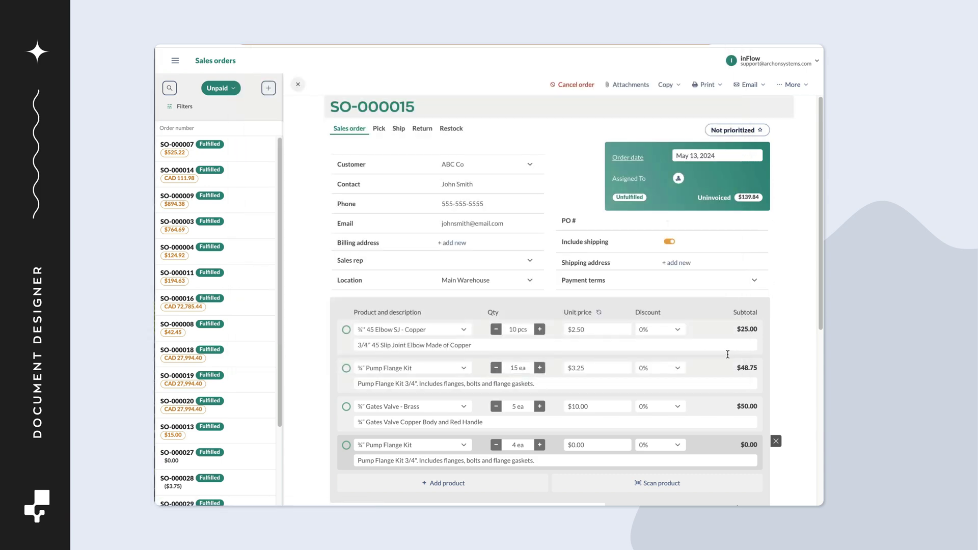